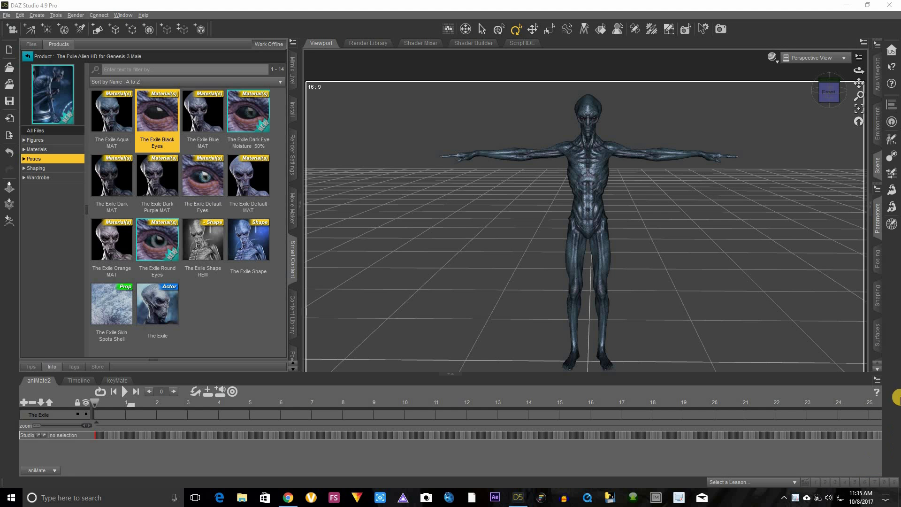
- Select The Exile and open Gravity's Poses for The Exile Alien HD to list its 46 presets
{"action": "left_click", "coordinate": [873, 212]}
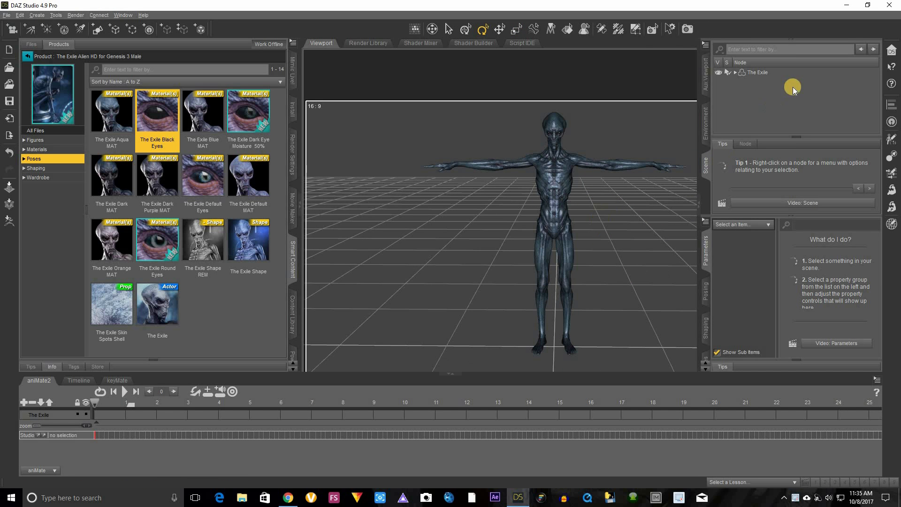
{"action": "left_click", "coordinate": [757, 73]}
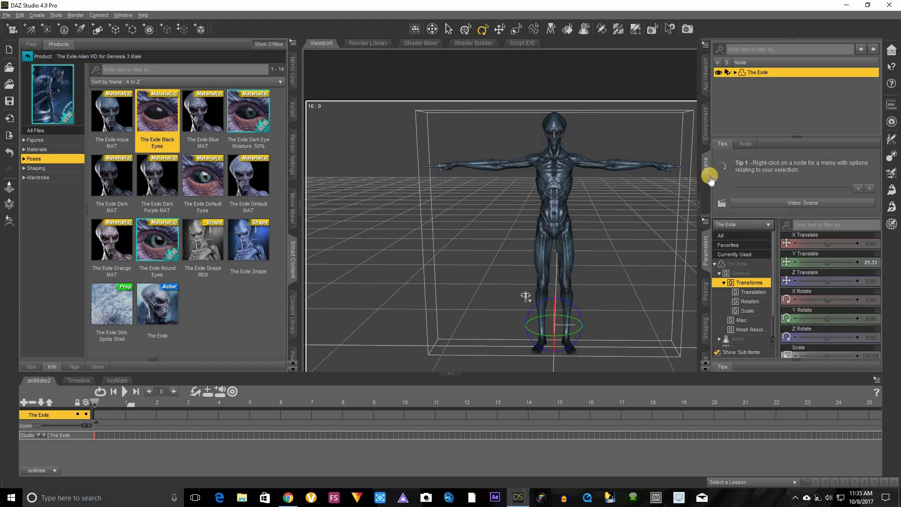
{"action": "left_click", "coordinate": [28, 56]}
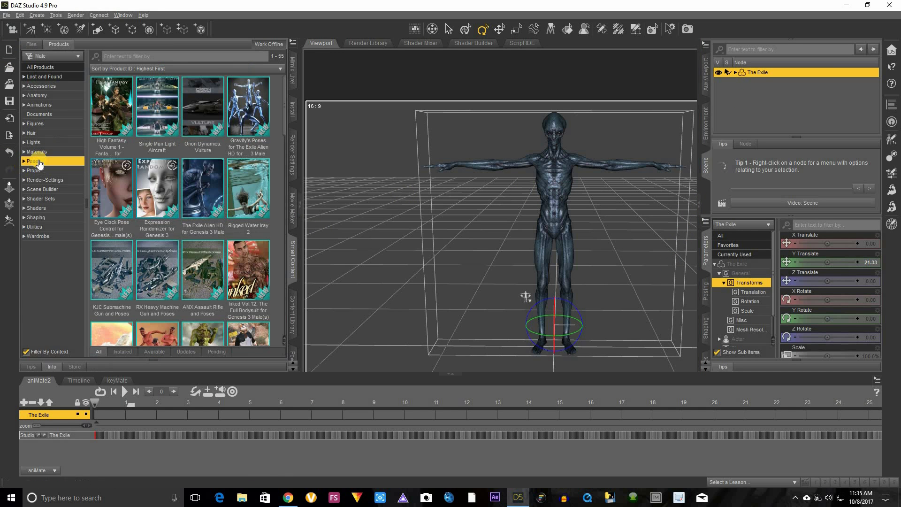
{"action": "left_click", "coordinate": [251, 104]}
{"action": "double_click", "coordinate": [251, 104]}
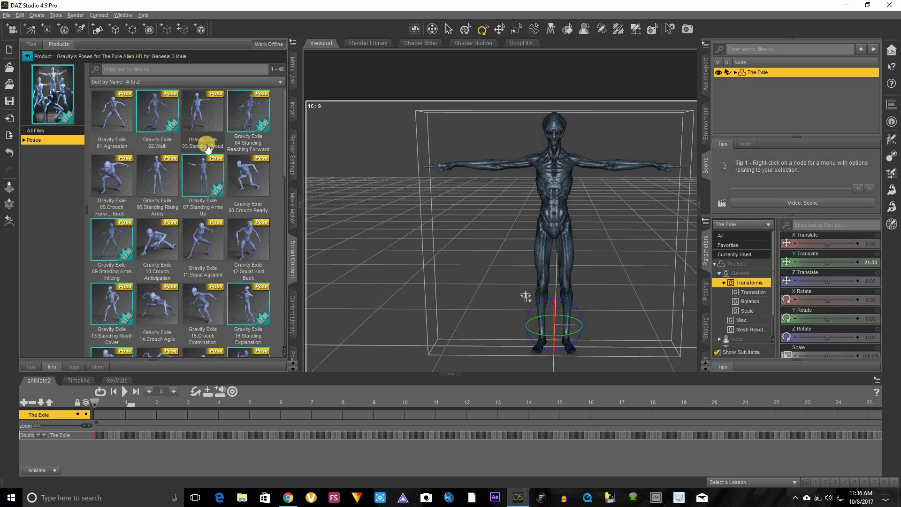
{"action": "scroll", "coordinate": [202, 150], "scroll_direction": "down", "scroll_amount": 8}
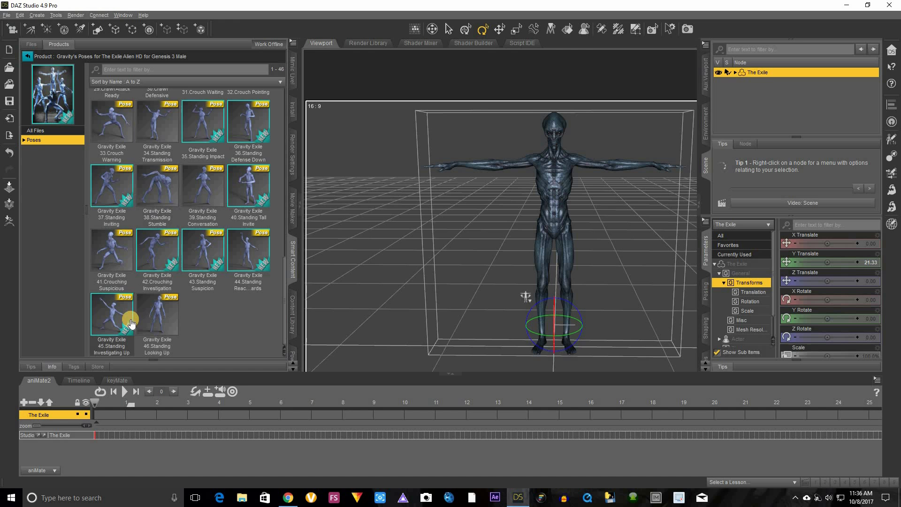
{"action": "scroll", "coordinate": [127, 305], "scroll_direction": "up", "scroll_amount": 8}
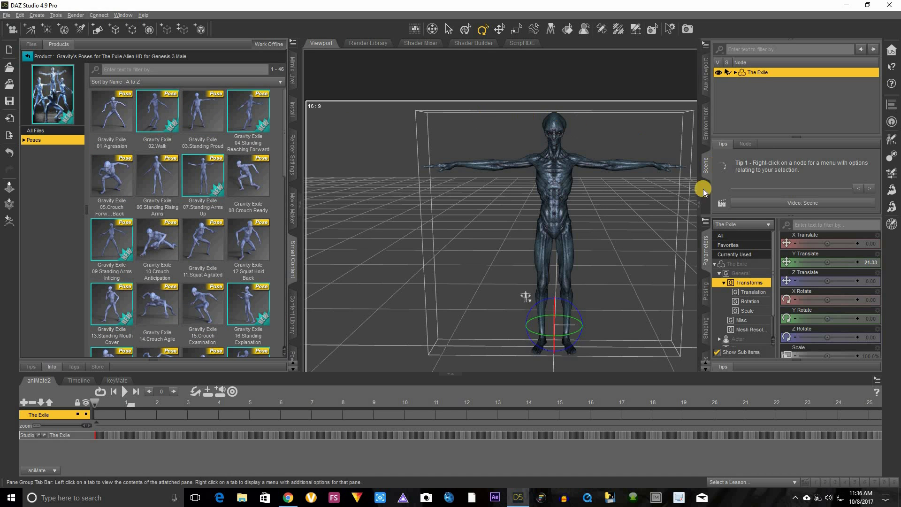
- Collapse the right pane group, switch to the Universal tool, and select right-arm parts
{"action": "left_click_drag", "start_coordinate": [698, 207], "coordinate": [761, 151]}
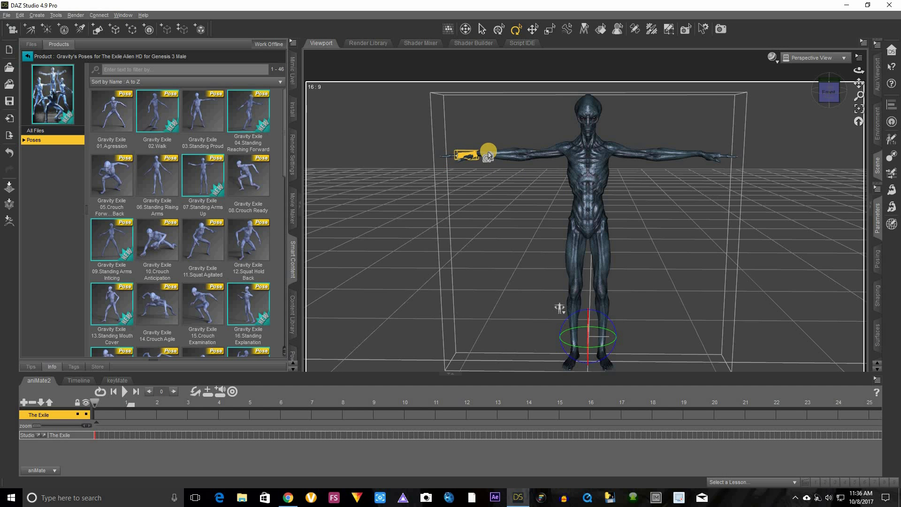
{"action": "left_click", "coordinate": [532, 30]}
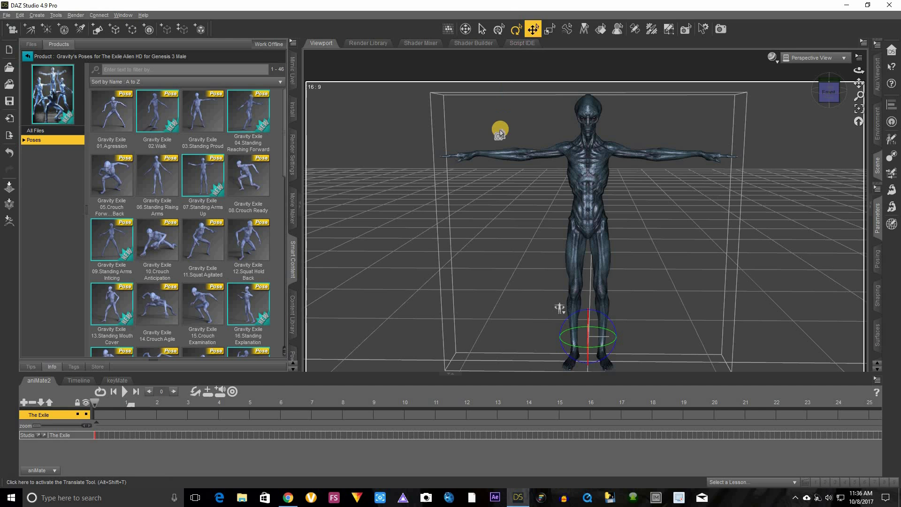
{"action": "left_click", "coordinate": [483, 157]}
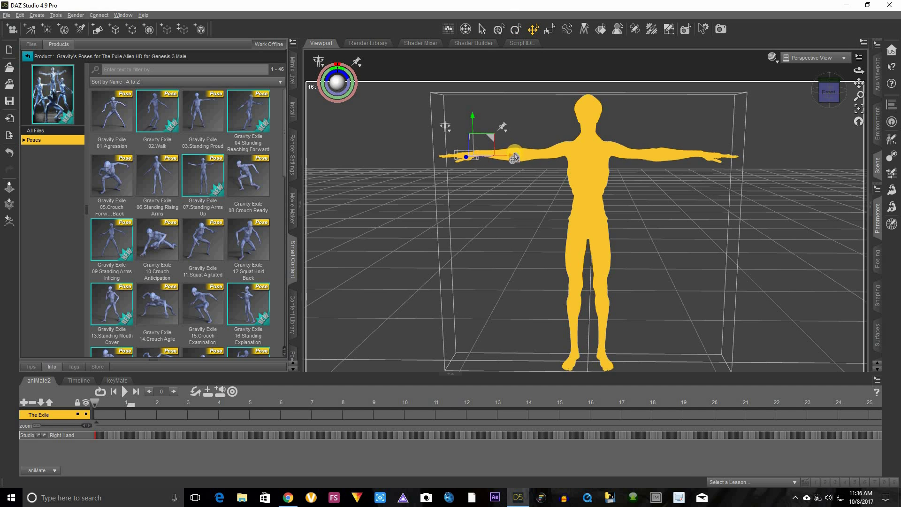
{"action": "left_click", "coordinate": [537, 154]}
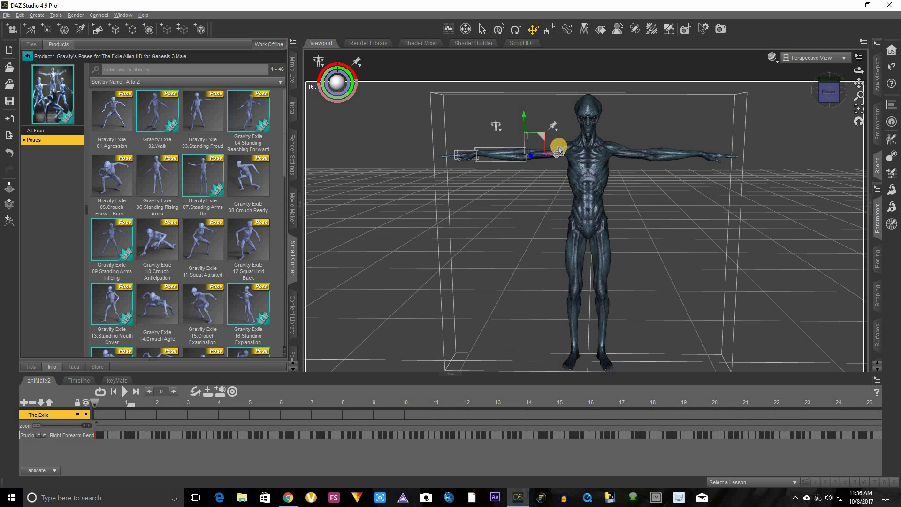
{"action": "left_click", "coordinate": [556, 149]}
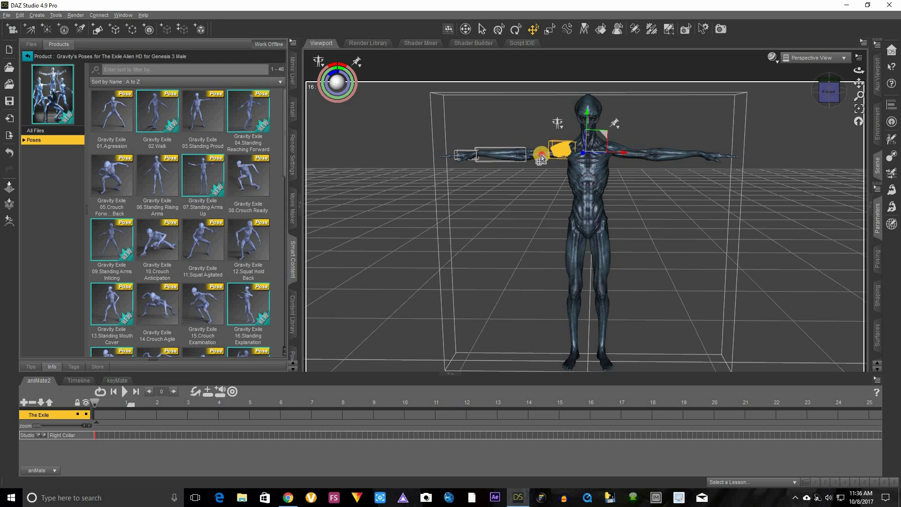
{"action": "left_click", "coordinate": [539, 158]}
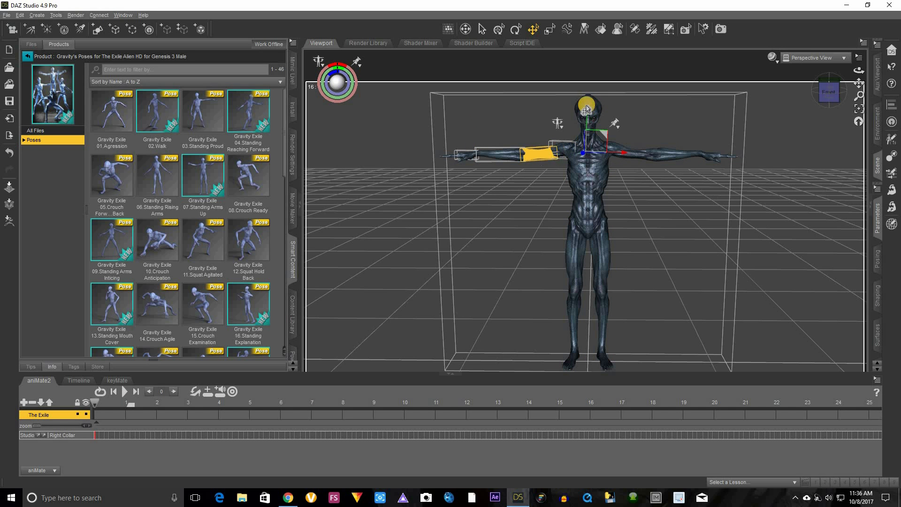
- Select the neck, left collar, left arm and chest parts in turn, ending on Chest Lower
{"action": "left_click", "coordinate": [597, 139]}
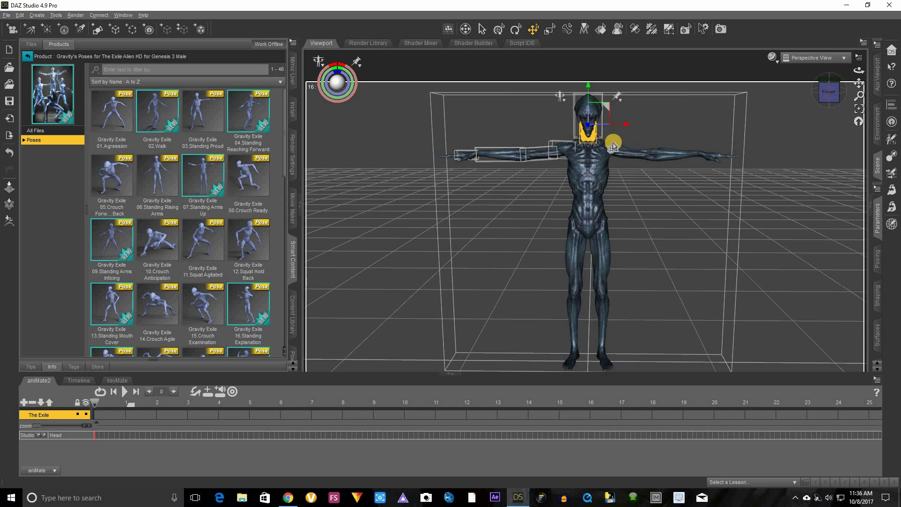
{"action": "left_click", "coordinate": [636, 157]}
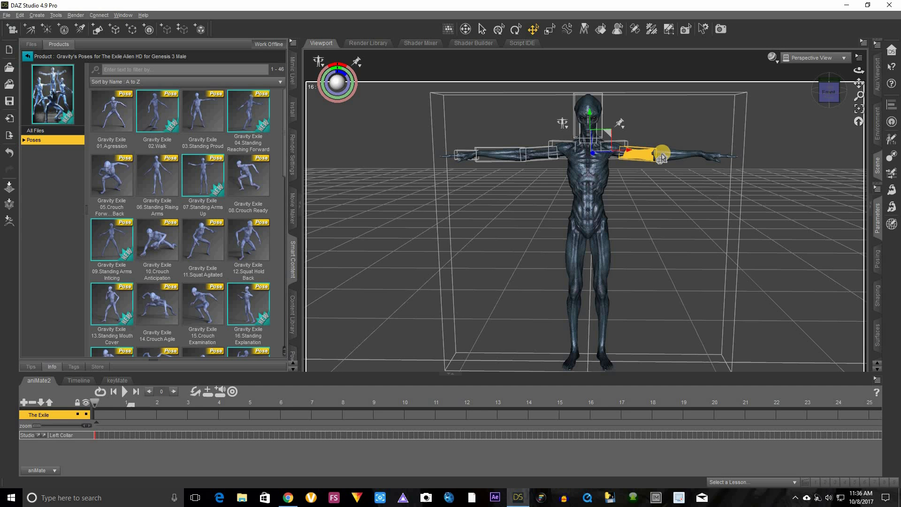
{"action": "left_click", "coordinate": [652, 157]}
{"action": "left_click", "coordinate": [690, 156]}
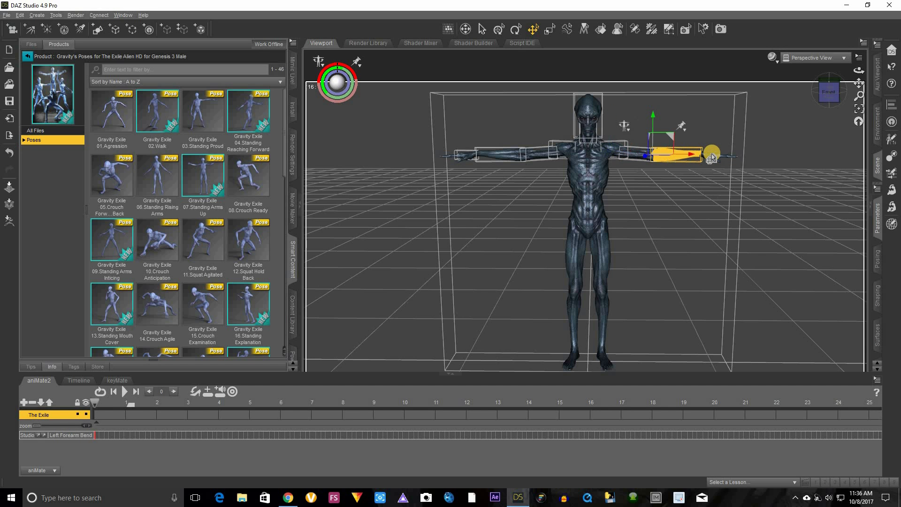
{"action": "left_click", "coordinate": [711, 157]}
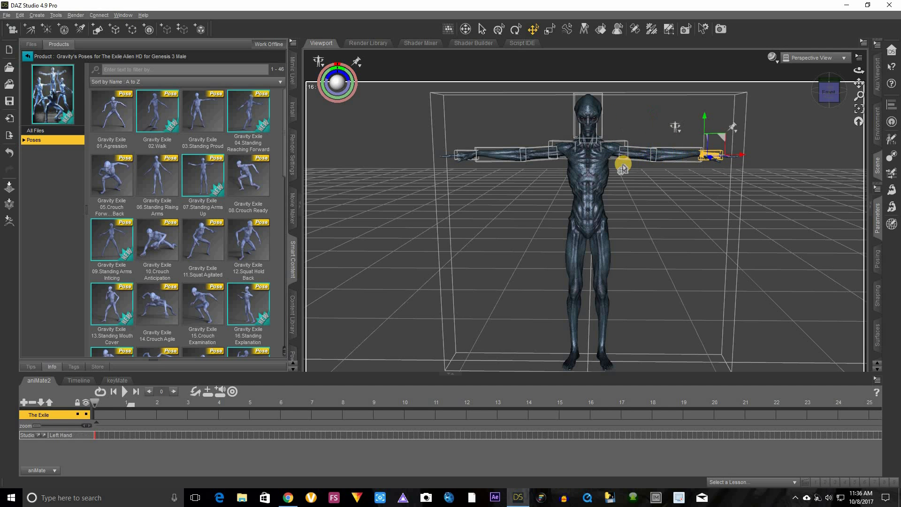
{"action": "left_click", "coordinate": [590, 161]}
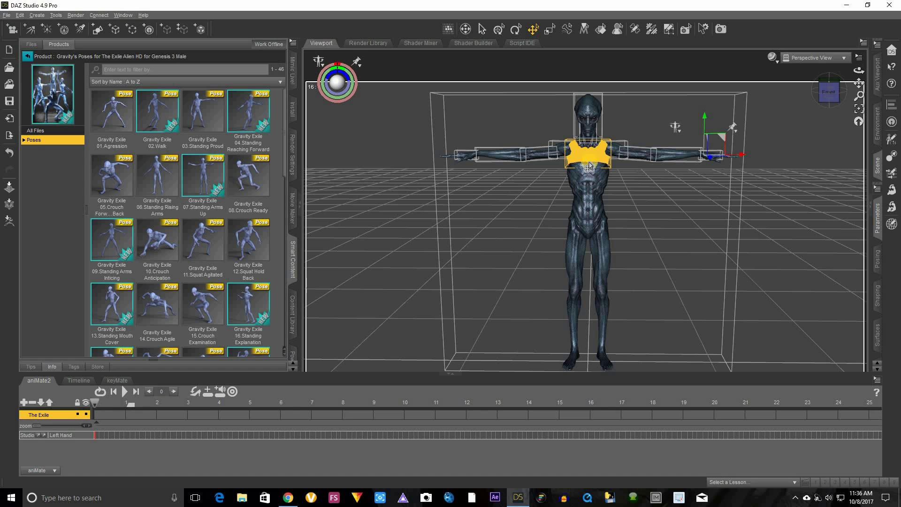
{"action": "left_click", "coordinate": [588, 164]}
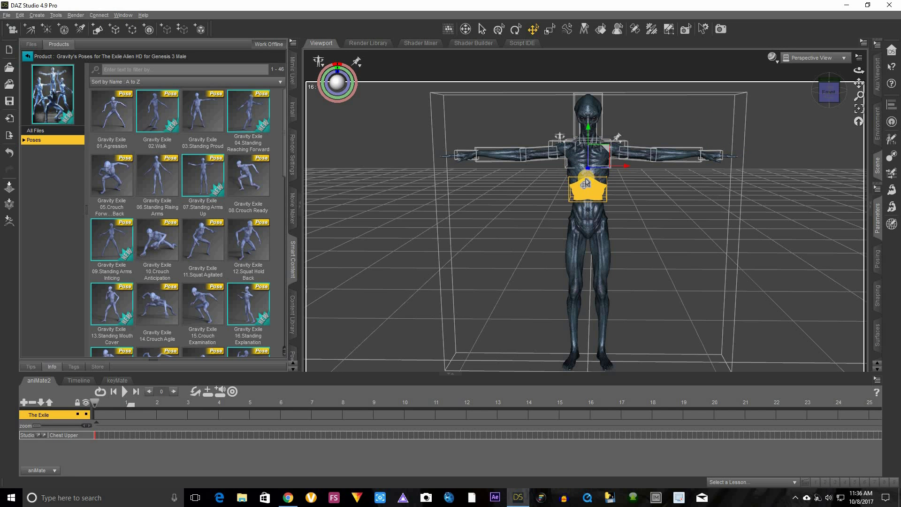
{"action": "left_click", "coordinate": [586, 186]}
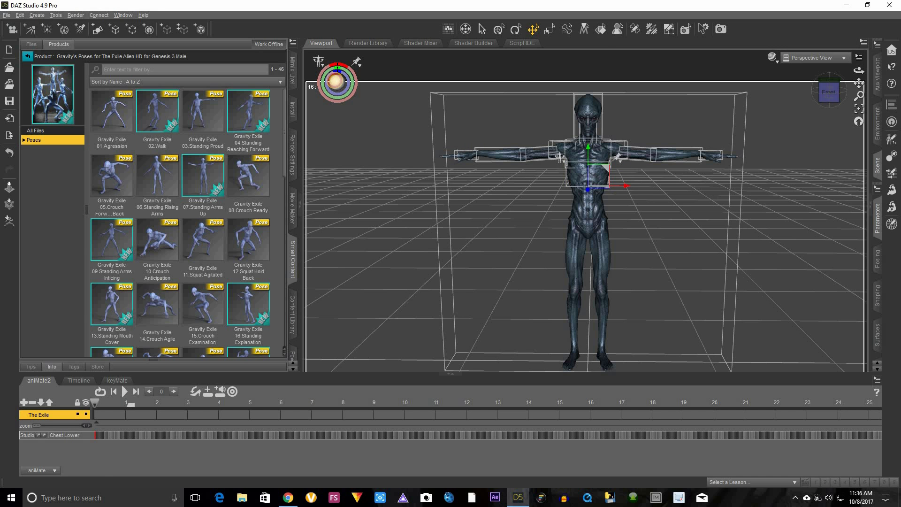
- Bend and twist the torso at Chest Lower, then undo the Free Rotate back to T-pose
{"action": "left_click_drag", "start_coordinate": [335, 81], "coordinate": [76, 91]}
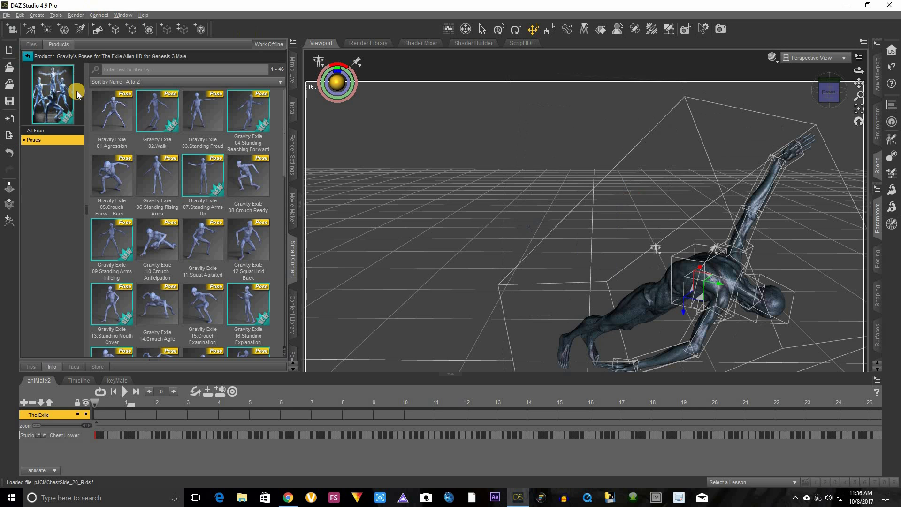
{"action": "left_click", "coordinate": [20, 15]}
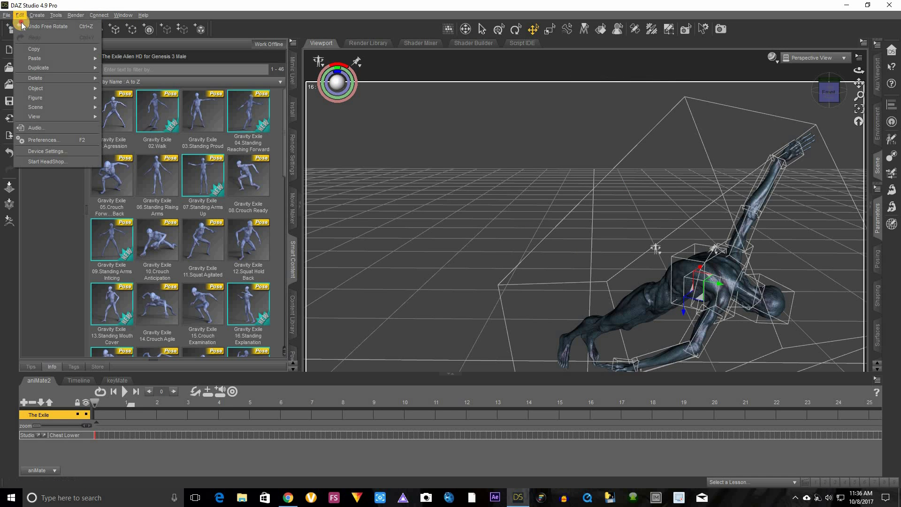
{"action": "left_click", "coordinate": [37, 24]}
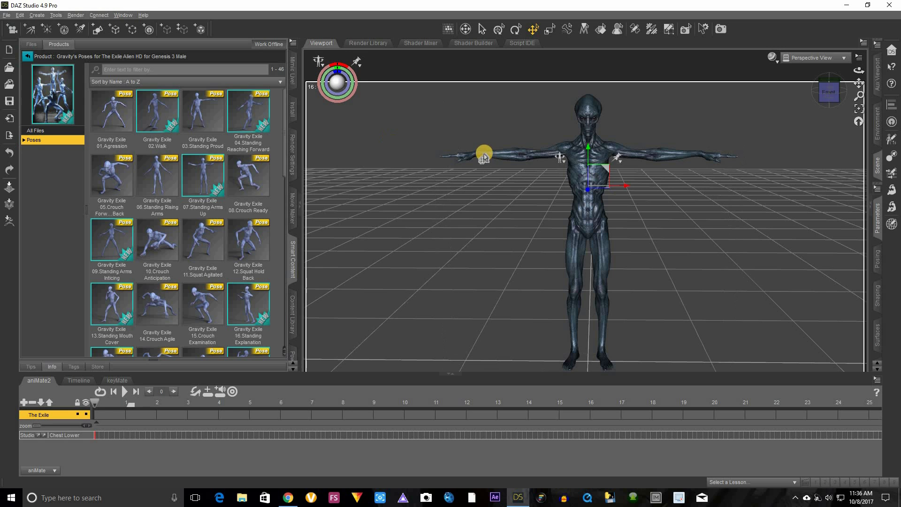
- Select the forearms, collars, head, upper chest and neck in turn, finishing on Chest Lower
{"action": "left_click", "coordinate": [526, 154]}
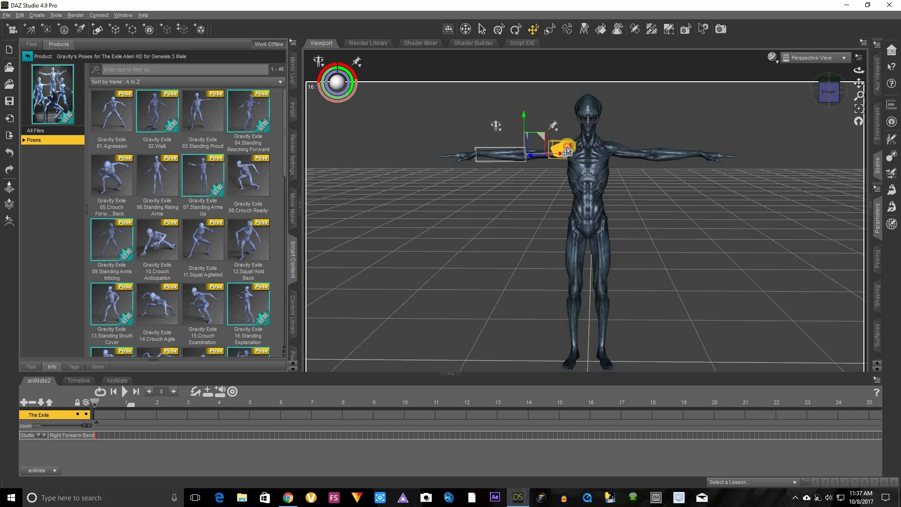
{"action": "left_click", "coordinate": [565, 150]}
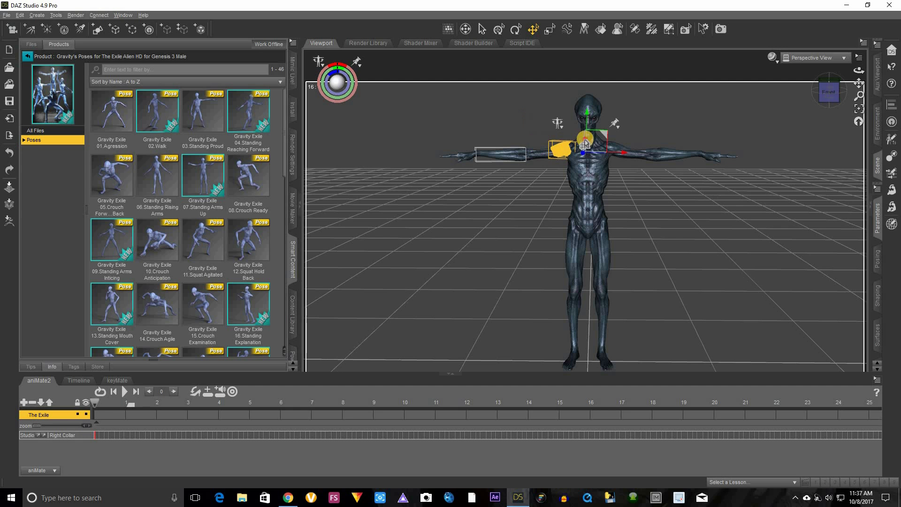
{"action": "left_click", "coordinate": [589, 106]}
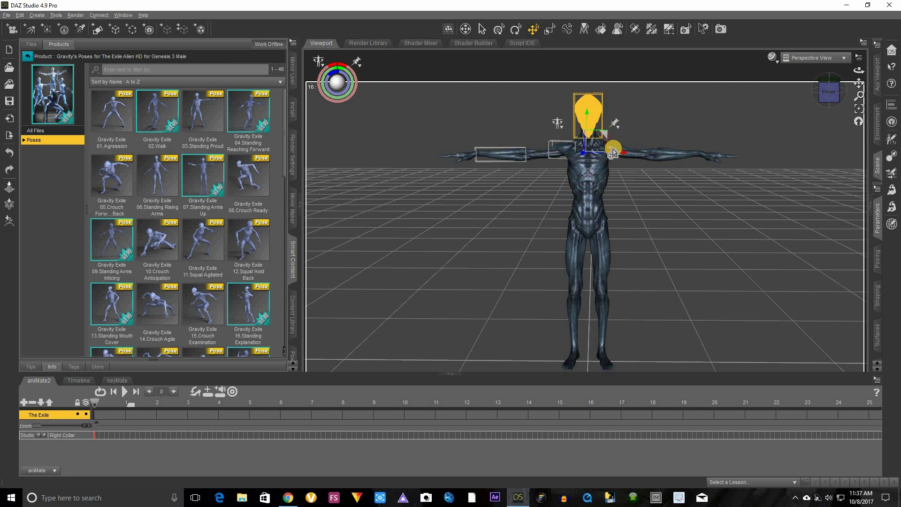
{"action": "left_click", "coordinate": [624, 154]}
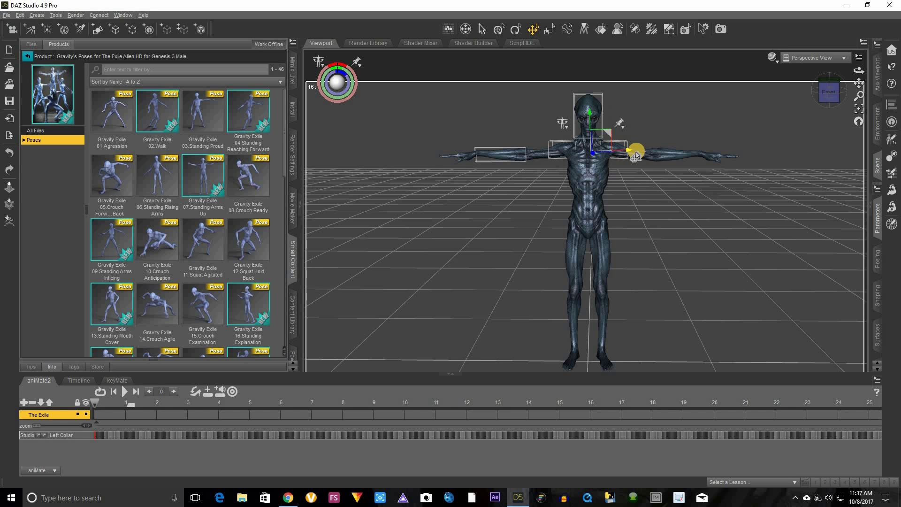
{"action": "left_click", "coordinate": [676, 155]}
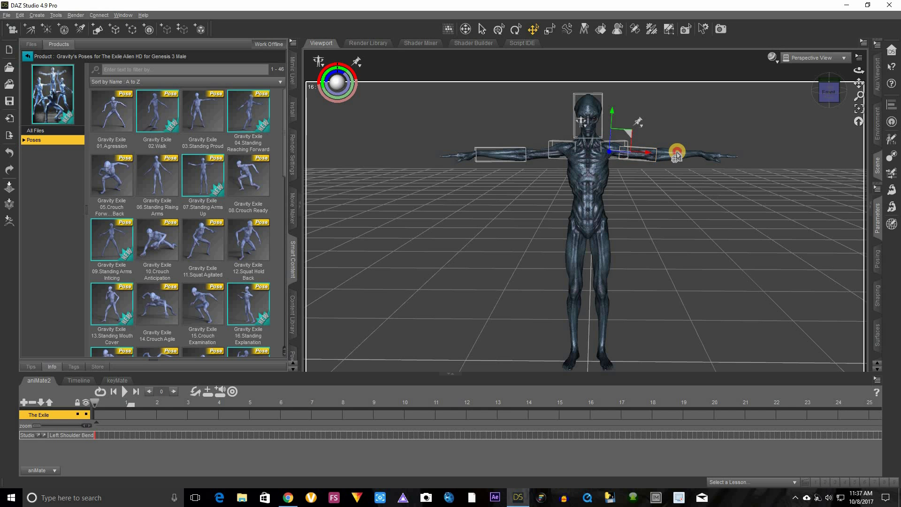
{"action": "left_click", "coordinate": [712, 155]}
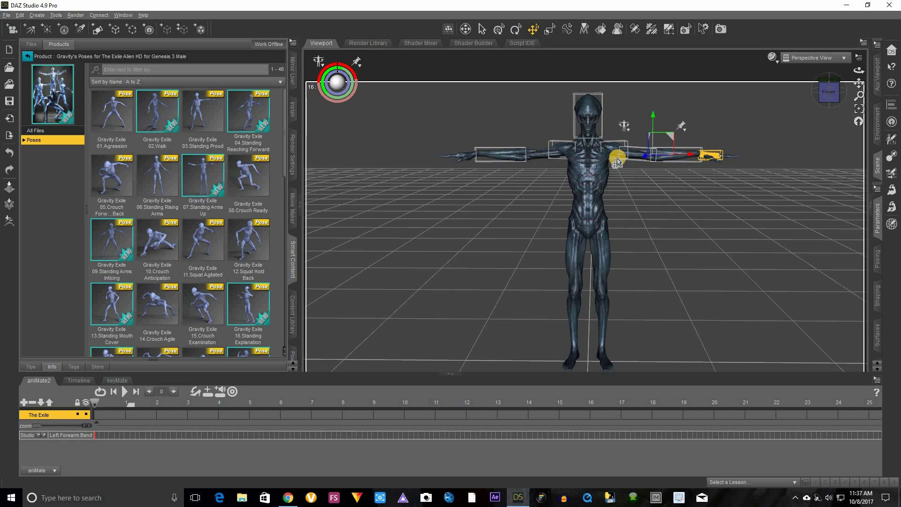
{"action": "left_click", "coordinate": [589, 162]}
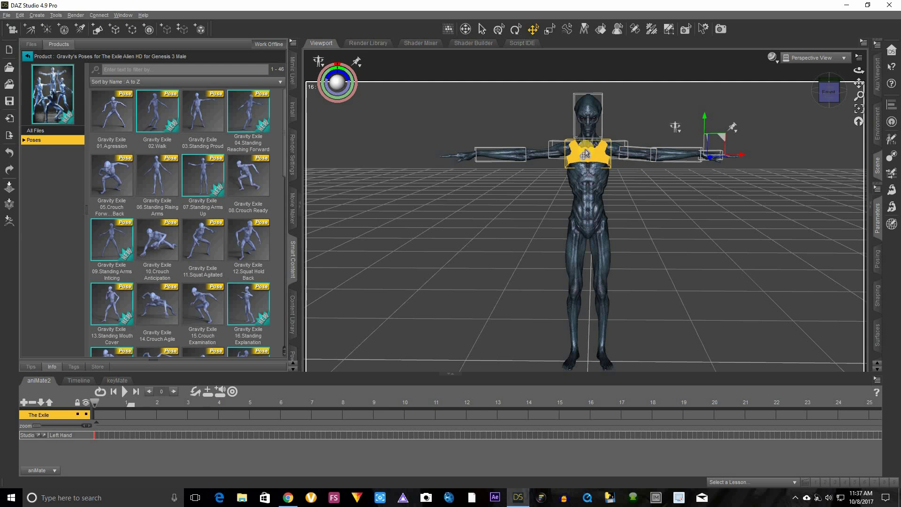
{"action": "left_click", "coordinate": [587, 143]}
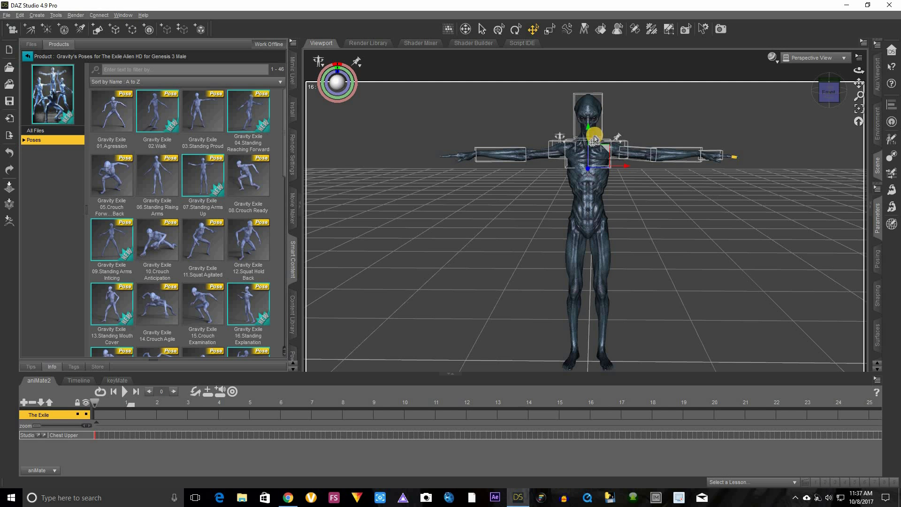
{"action": "left_click", "coordinate": [593, 139]}
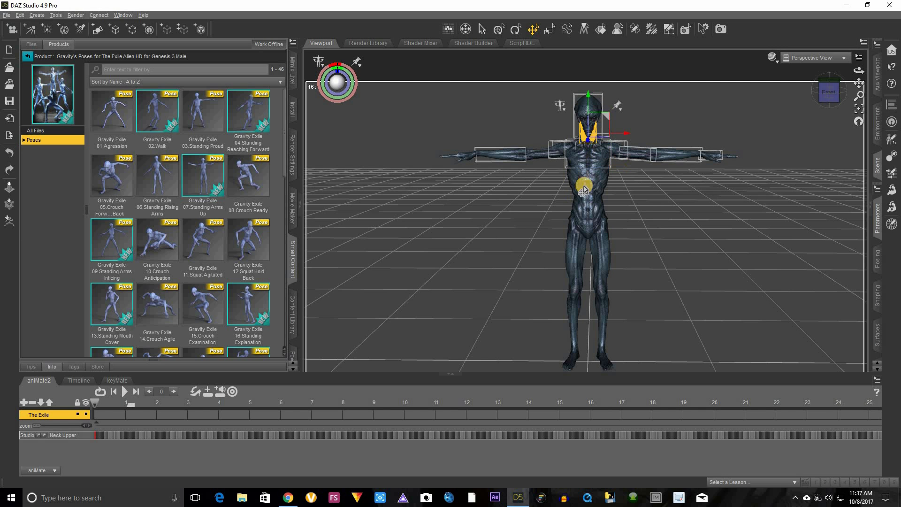
{"action": "left_click", "coordinate": [588, 164]}
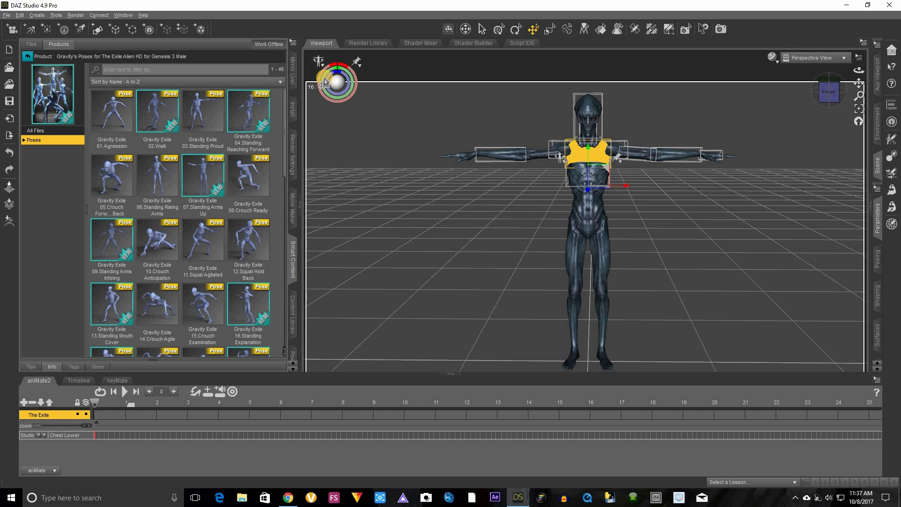
- Nudge the lower-chest rotate sphere slightly, leaving the Exile in its T-pose
{"action": "left_click_drag", "start_coordinate": [336, 81], "coordinate": [335, 81]}
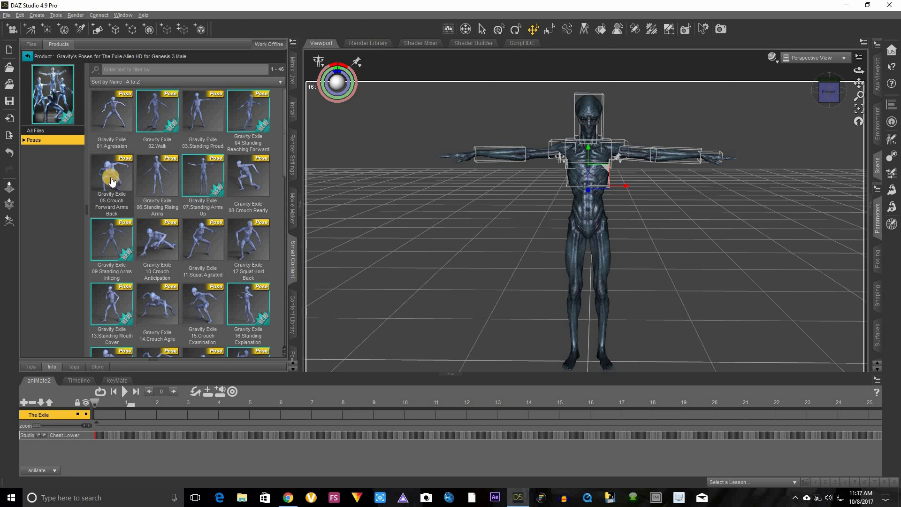
- Apply 05.Crouch Forward Arms Back with limits off, zoom in, and rotate Chest Lower upward
{"action": "double_click", "coordinate": [111, 179]}
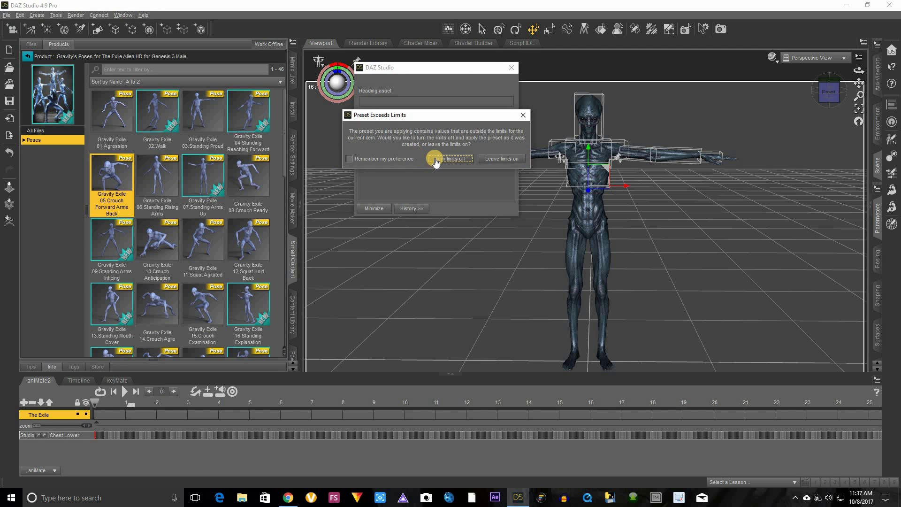
{"action": "left_click", "coordinate": [427, 160]}
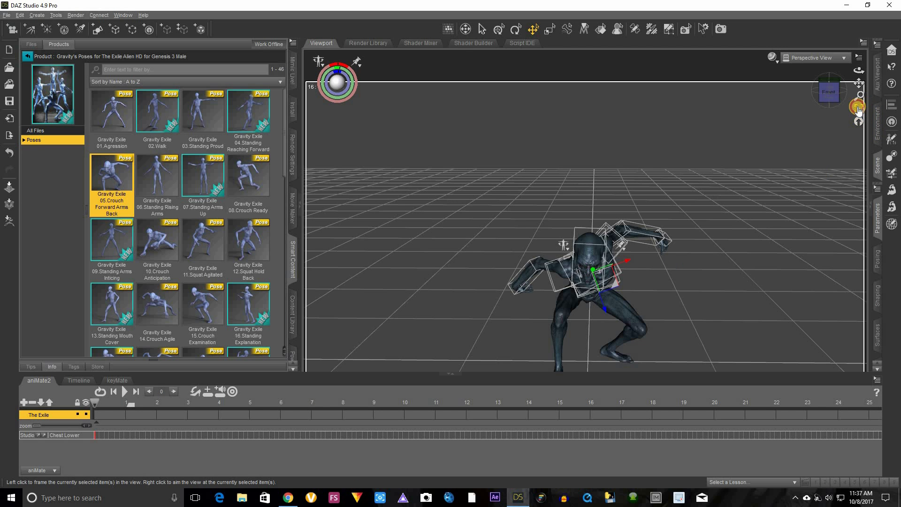
{"action": "left_click_drag", "start_coordinate": [858, 99], "coordinate": [798, 61]}
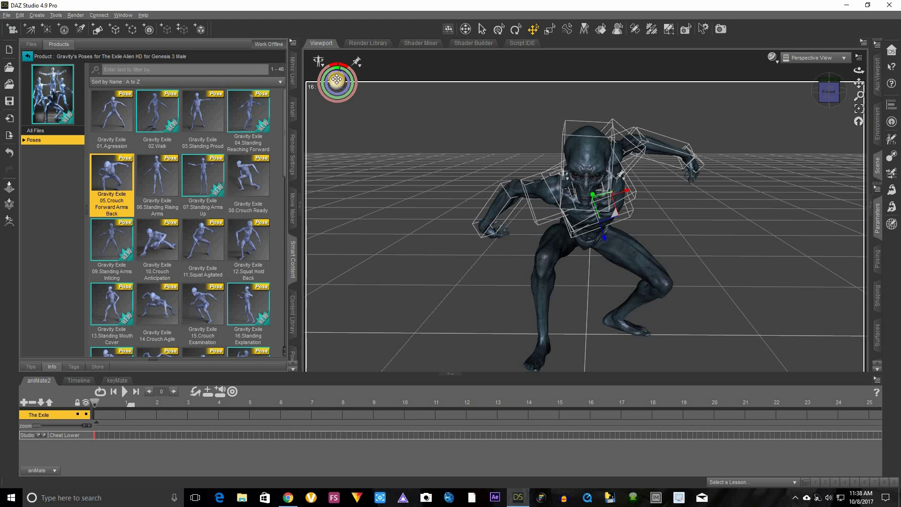
{"action": "left_click_drag", "start_coordinate": [337, 82], "coordinate": [317, 133]}
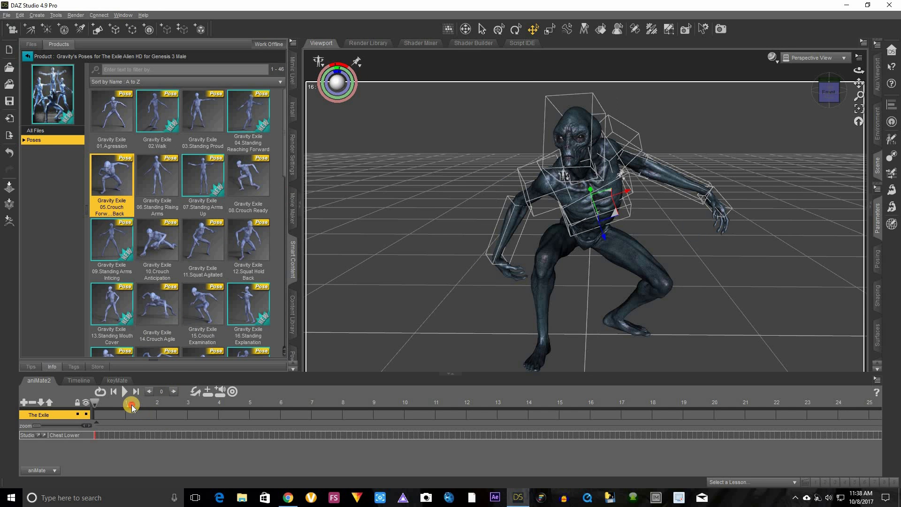
- Key Chest Lower turns at the start and two later frames, twisting the torso toward the camera
{"action": "left_click_drag", "start_coordinate": [131, 405], "coordinate": [192, 413]}
{"action": "left_click", "coordinate": [124, 392]}
{"action": "mouse_move", "coordinate": [120, 403]}
{"action": "left_mouse_down"}
{"action": "mouse_move", "coordinate": [93, 403]}
{"action": "mouse_move", "coordinate": [96, 412]}
{"action": "mouse_move", "coordinate": [130, 412]}
{"action": "left_mouse_up"}
{"action": "left_click_drag", "start_coordinate": [337, 81], "coordinate": [343, 82]}
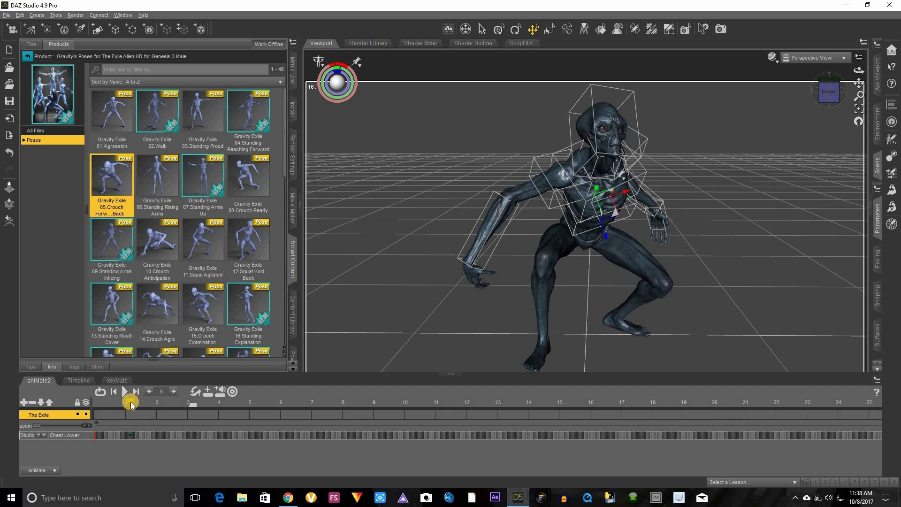
{"action": "left_click_drag", "start_coordinate": [130, 405], "coordinate": [148, 404]}
{"action": "left_click_drag", "start_coordinate": [337, 82], "coordinate": [333, 92]}
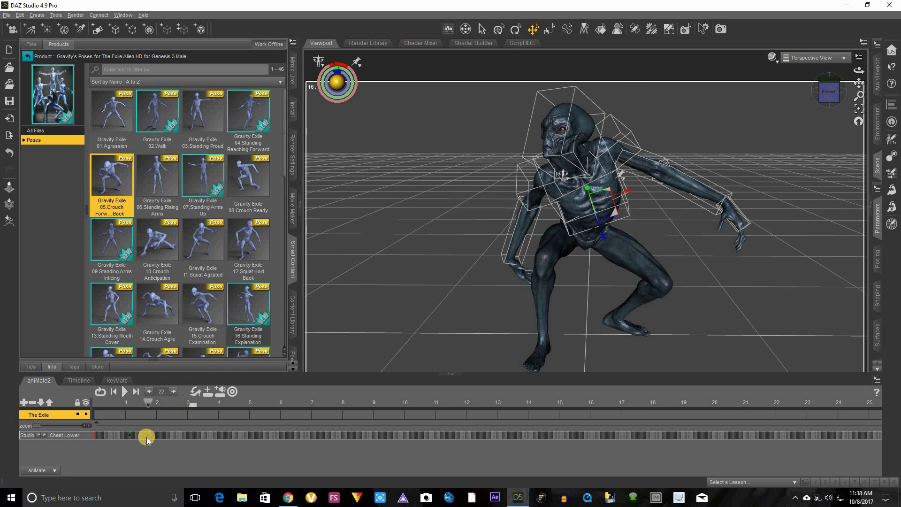
{"action": "left_click_drag", "start_coordinate": [148, 404], "coordinate": [159, 403]}
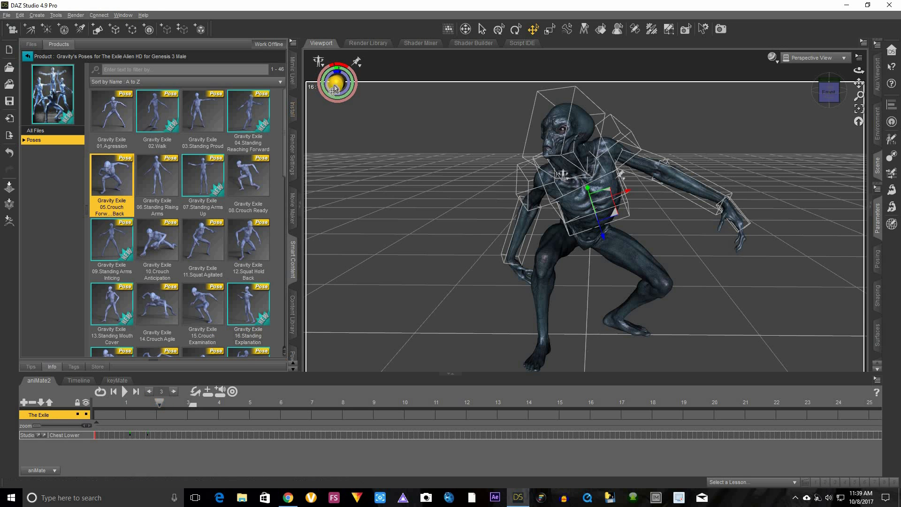
{"action": "left_click_drag", "start_coordinate": [335, 88], "coordinate": [334, 96]}
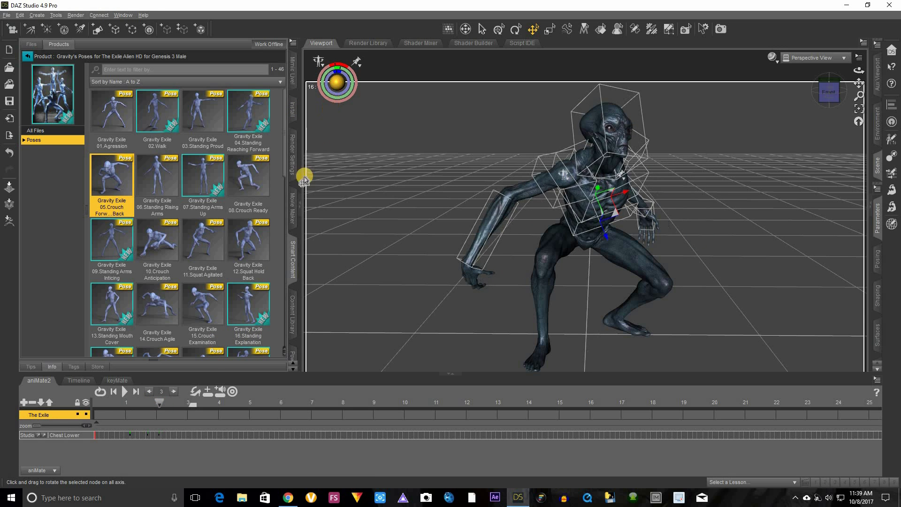
- Key a Chest Lower turn to the other side at frame 20, and turn it back near frame 3
{"action": "left_click", "coordinate": [169, 409]}
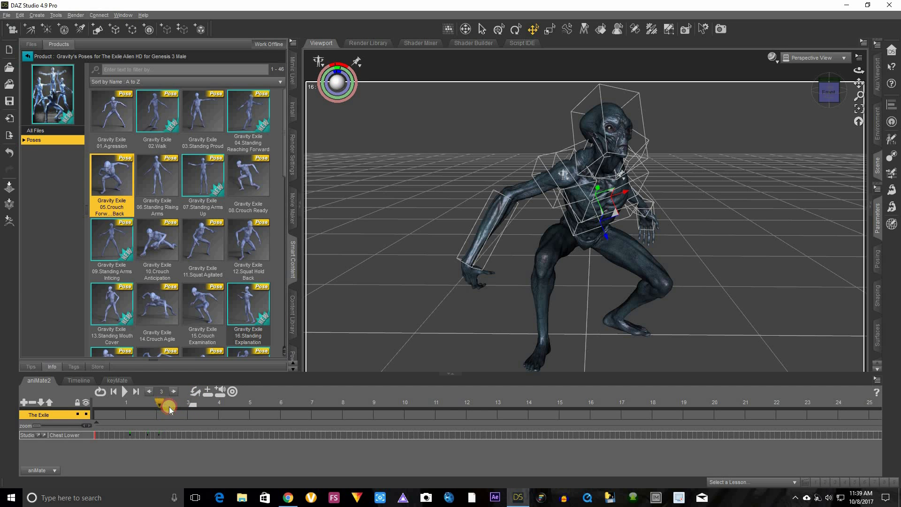
{"action": "left_click_drag", "start_coordinate": [169, 410], "coordinate": [177, 408]}
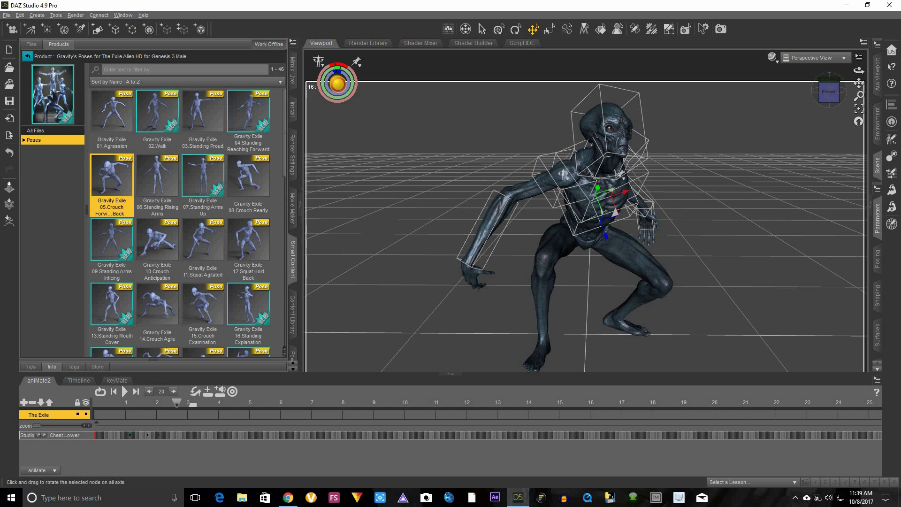
{"action": "left_click_drag", "start_coordinate": [336, 83], "coordinate": [339, 83]}
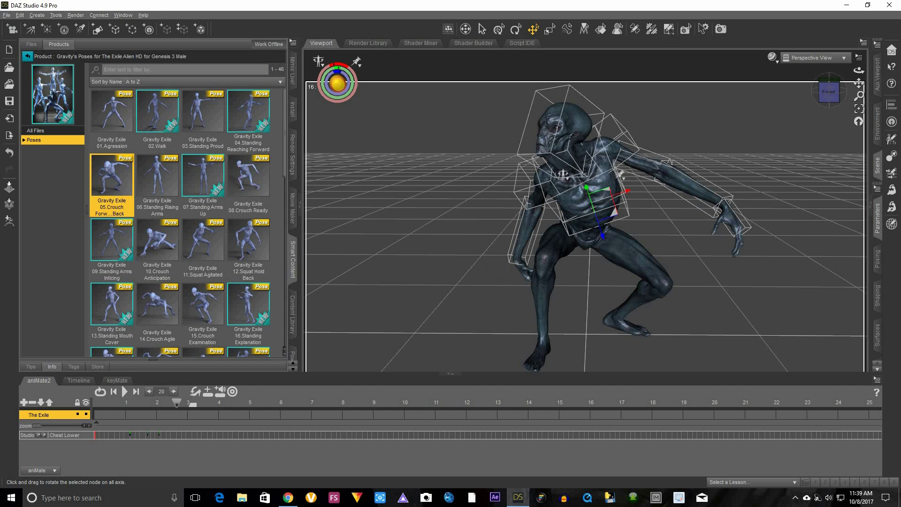
{"action": "left_click", "coordinate": [187, 409]}
{"action": "left_click_drag", "start_coordinate": [345, 84], "coordinate": [341, 83]}
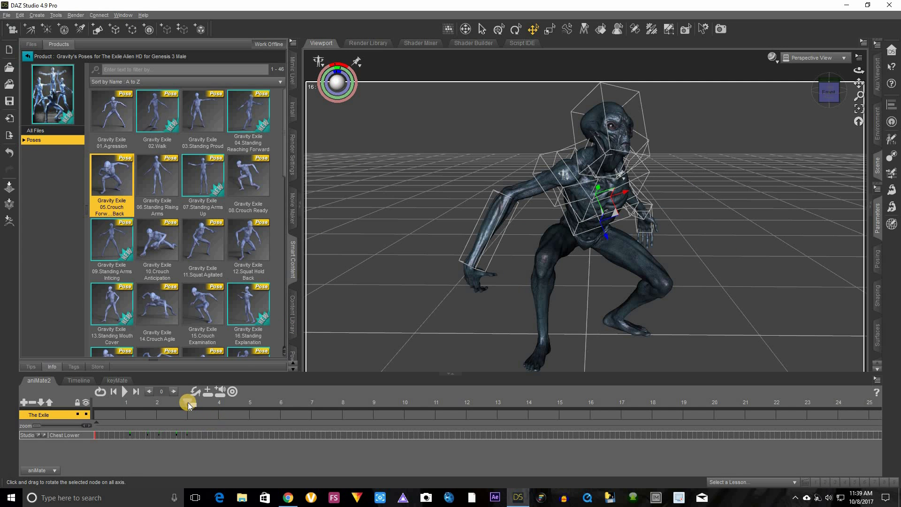
- Play the look-around animation, stop it, and return to the start of the timeline
{"action": "left_click", "coordinate": [123, 392]}
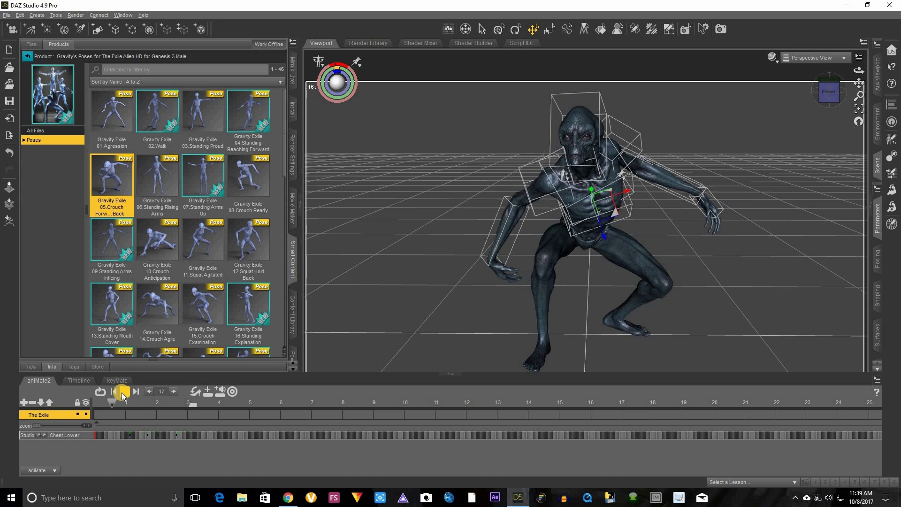
{"action": "left_click", "coordinate": [119, 392]}
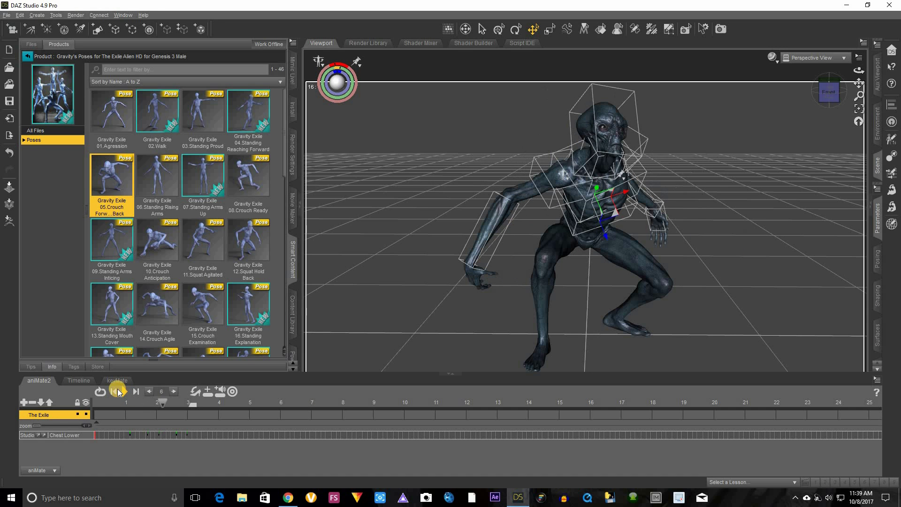
{"action": "left_click", "coordinate": [114, 392]}
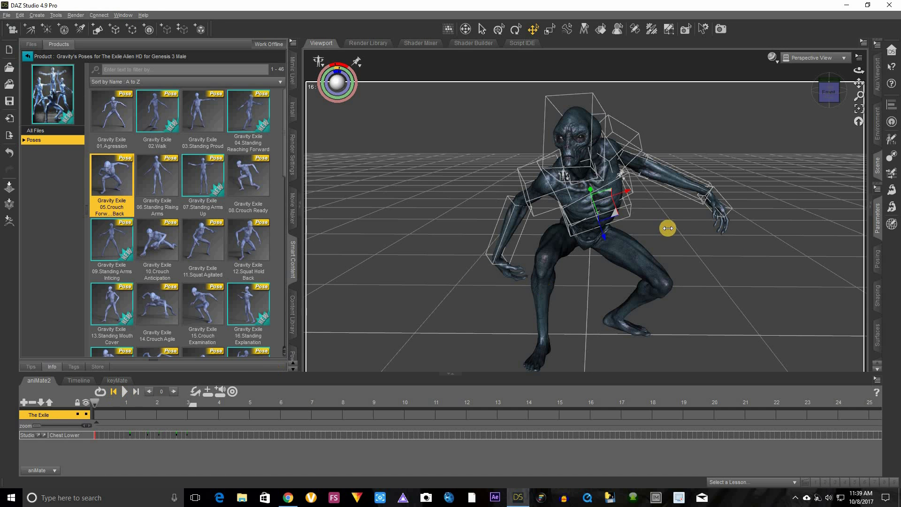
{"action": "left_click", "coordinate": [94, 402]}
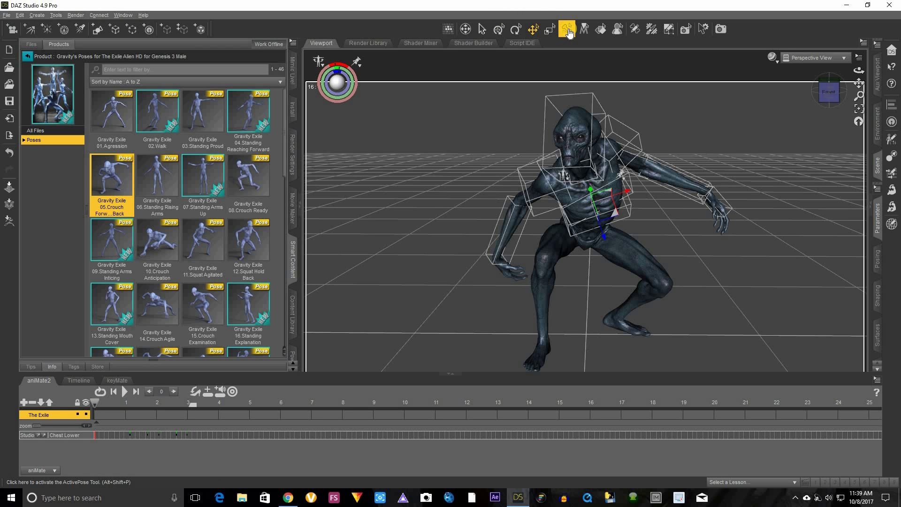
- With ActivePose, swing the left arm and head, then raise the left forearm at frame 17
{"action": "left_click", "coordinate": [568, 30]}
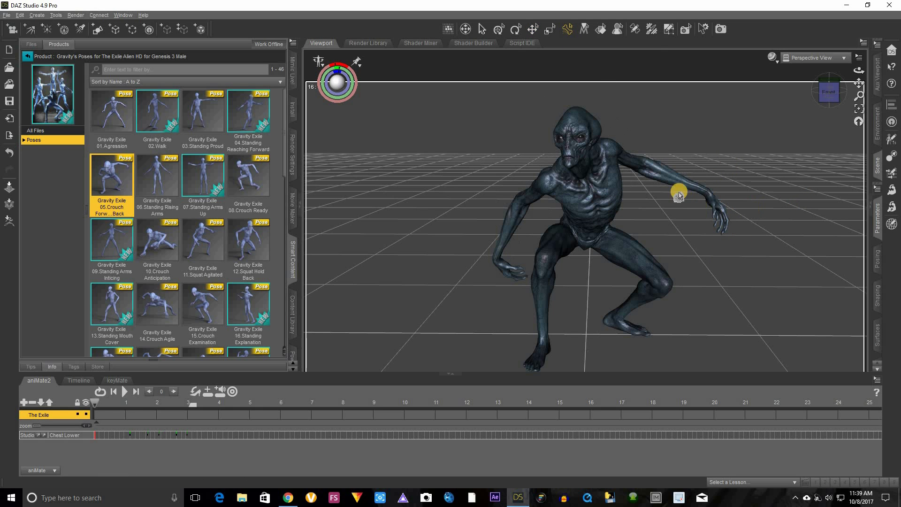
{"action": "left_click", "coordinate": [685, 193]}
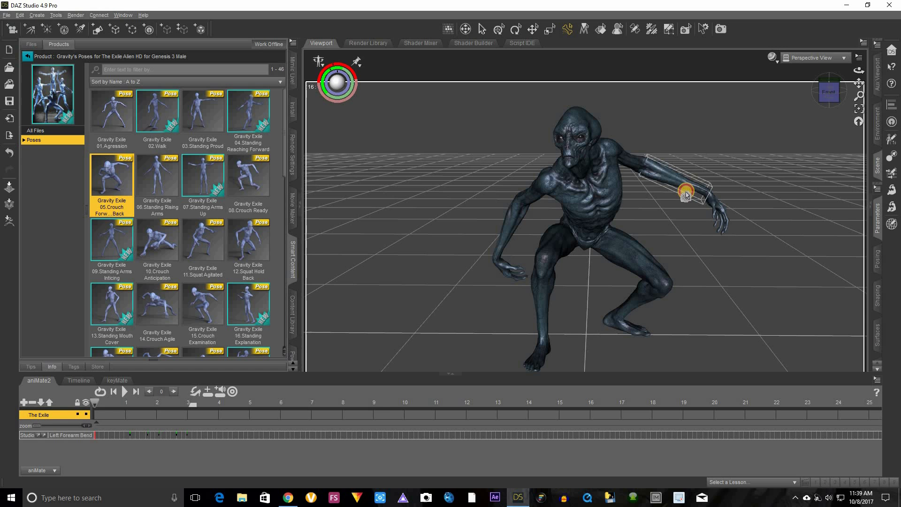
{"action": "left_click_drag", "start_coordinate": [680, 202], "coordinate": [639, 246]}
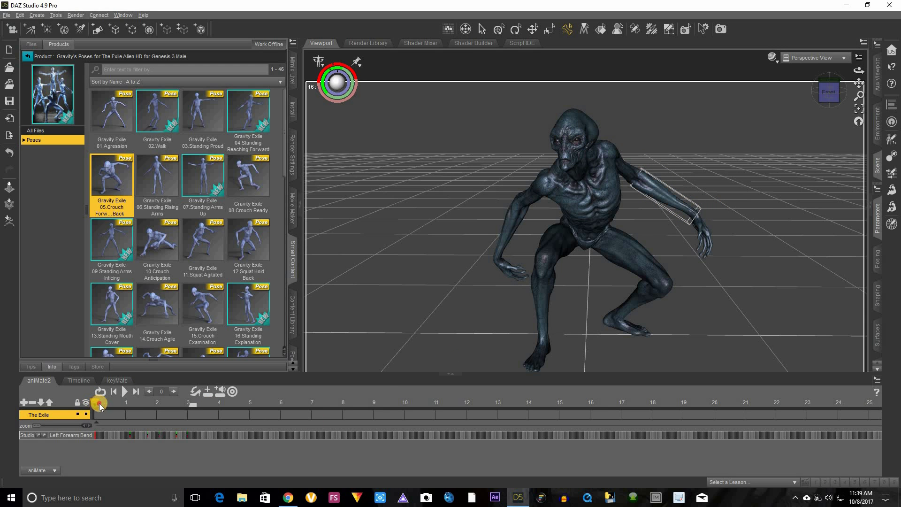
{"action": "left_click_drag", "start_coordinate": [99, 403], "coordinate": [111, 409]}
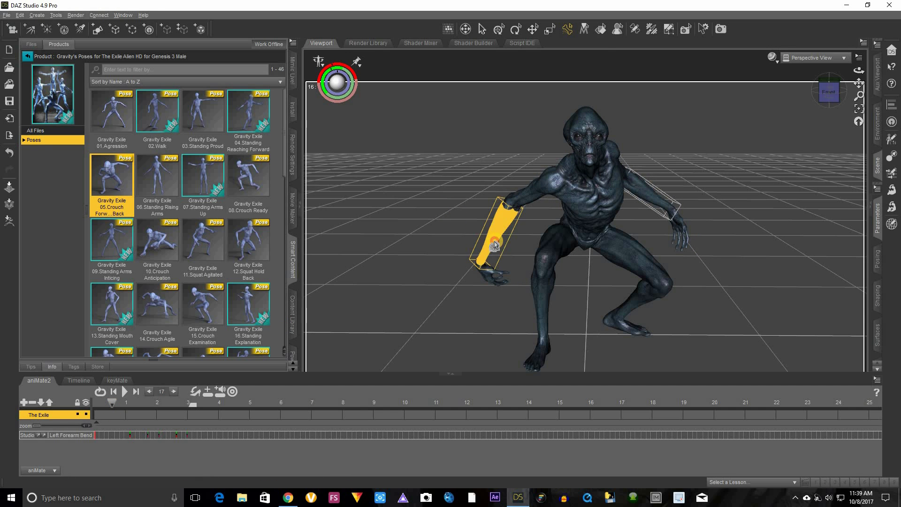
{"action": "left_click_drag", "start_coordinate": [495, 244], "coordinate": [479, 235]}
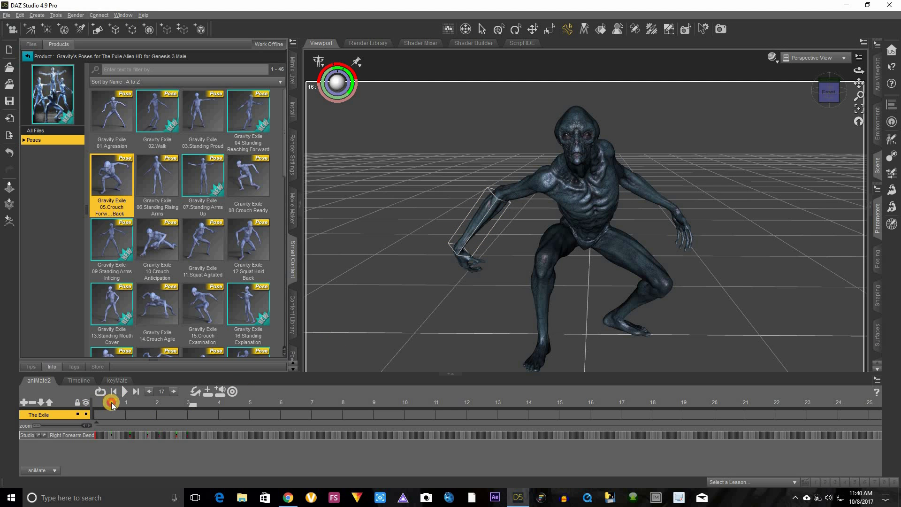
{"action": "left_click_drag", "start_coordinate": [111, 405], "coordinate": [191, 419]}
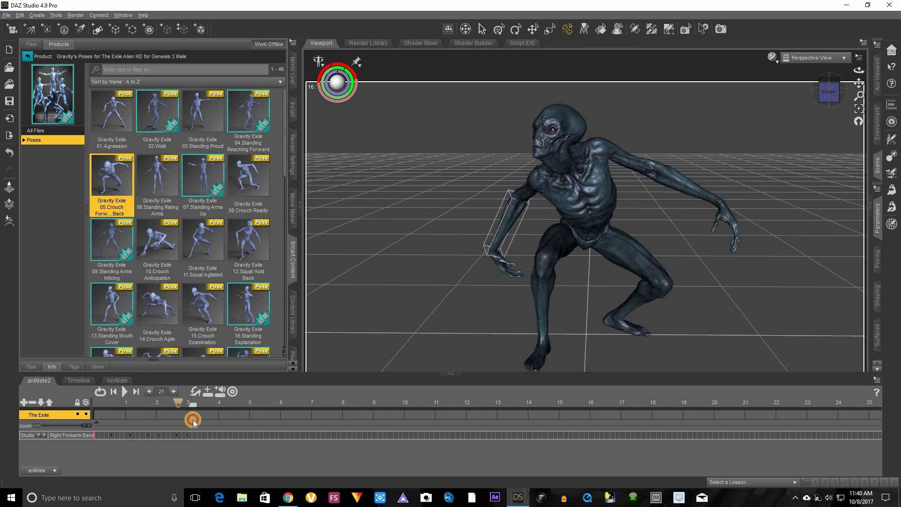
{"action": "left_click", "coordinate": [93, 408]}
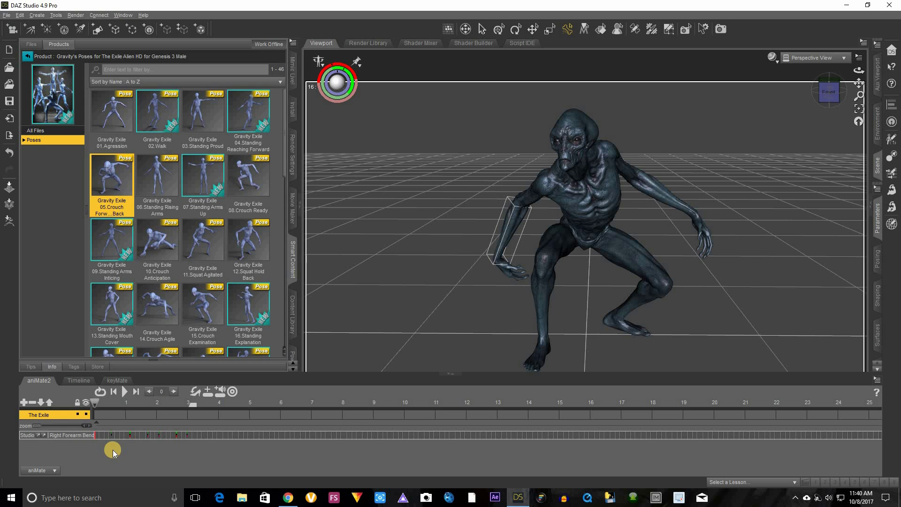
- Bake the aniMate2 track to Studio keyframes, confirm, and check them on the Timeline tab
{"action": "right_click", "coordinate": [112, 450]}
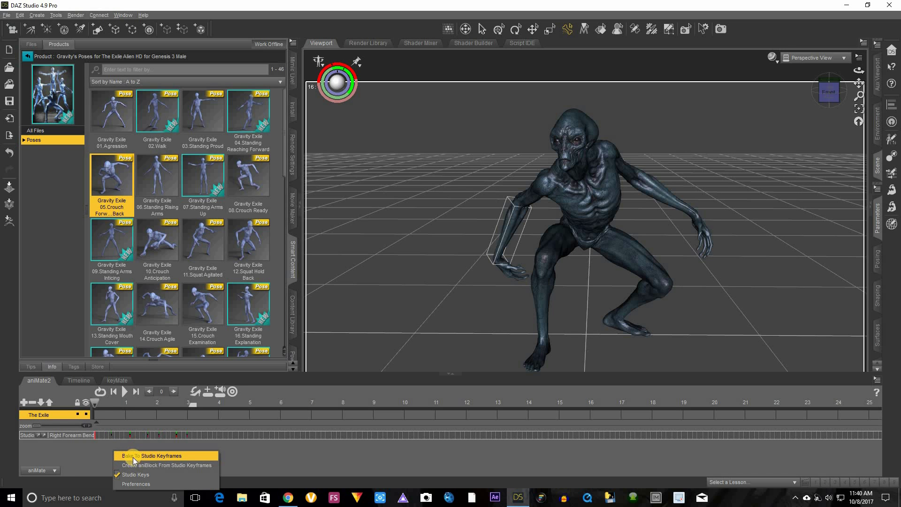
{"action": "left_click", "coordinate": [134, 457]}
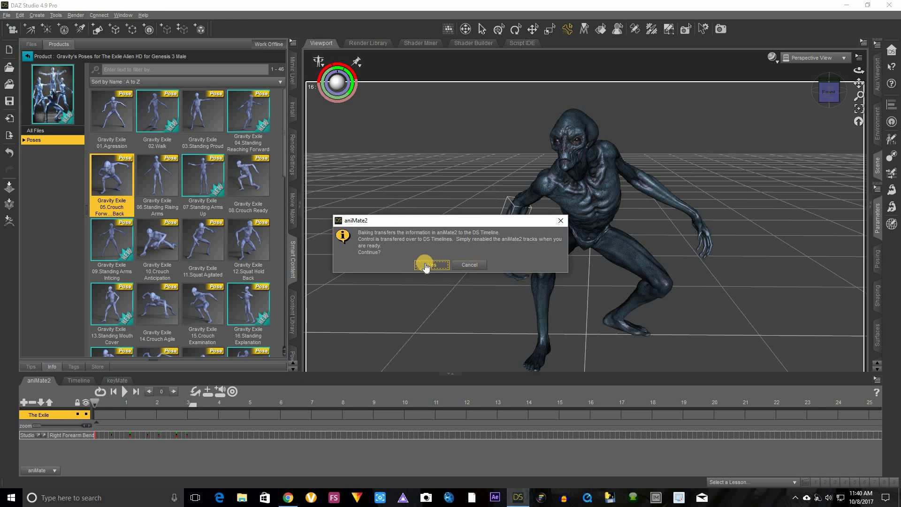
{"action": "left_click", "coordinate": [425, 266]}
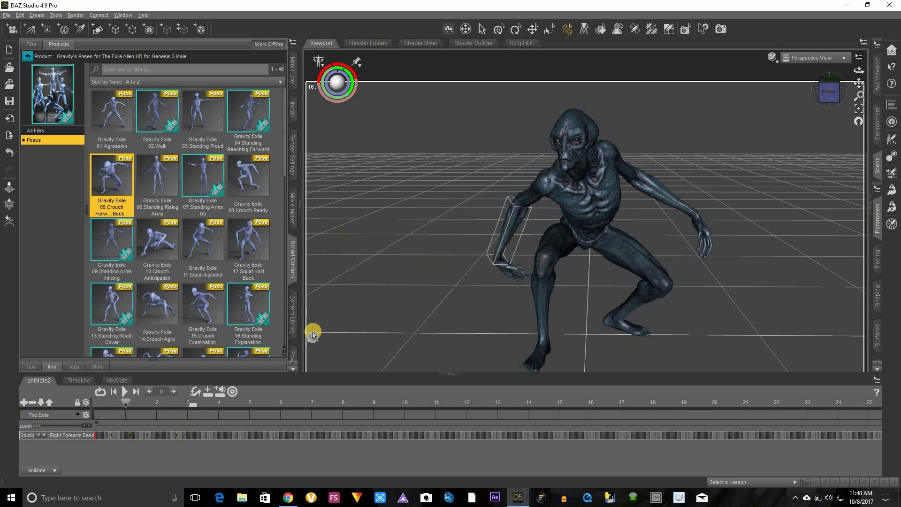
{"action": "left_click", "coordinate": [80, 382]}
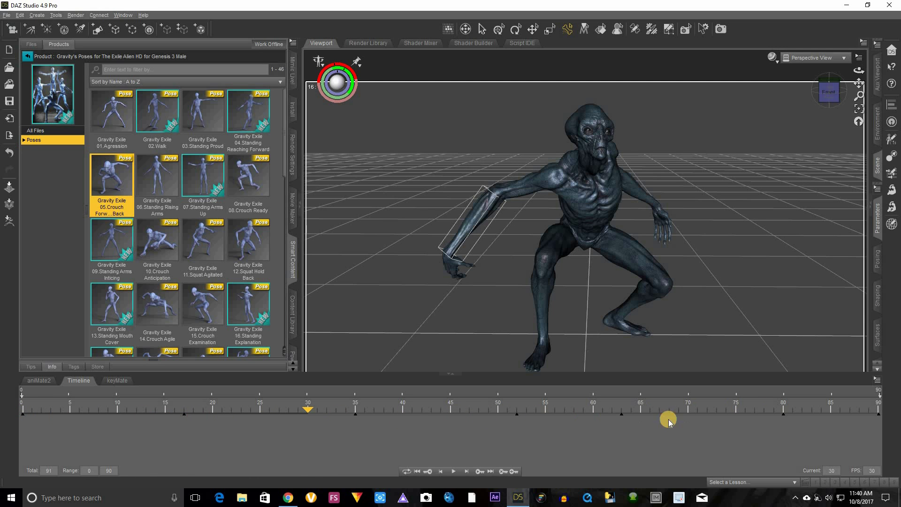
{"action": "left_click", "coordinate": [36, 383]}
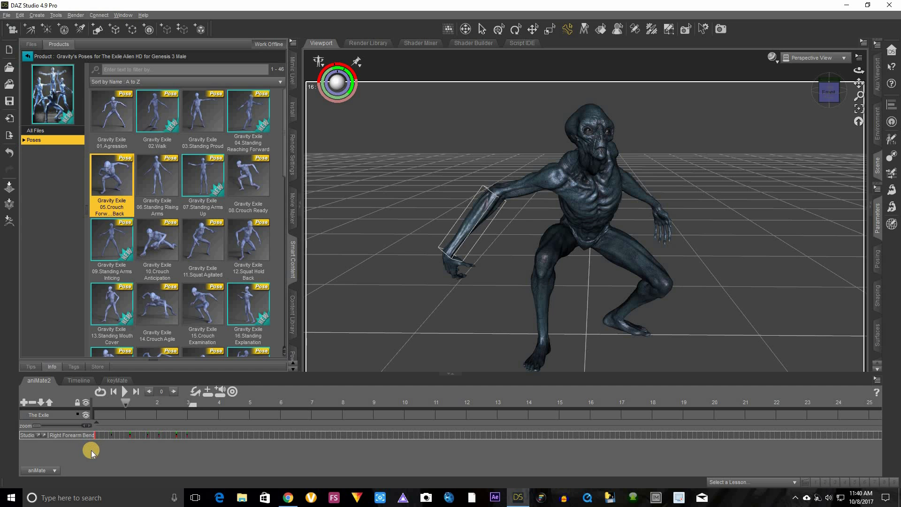
- Create an aniBlock from Studio keyframes, transformed to the object's POV, including scale and morphs/values
{"action": "right_click", "coordinate": [97, 450]}
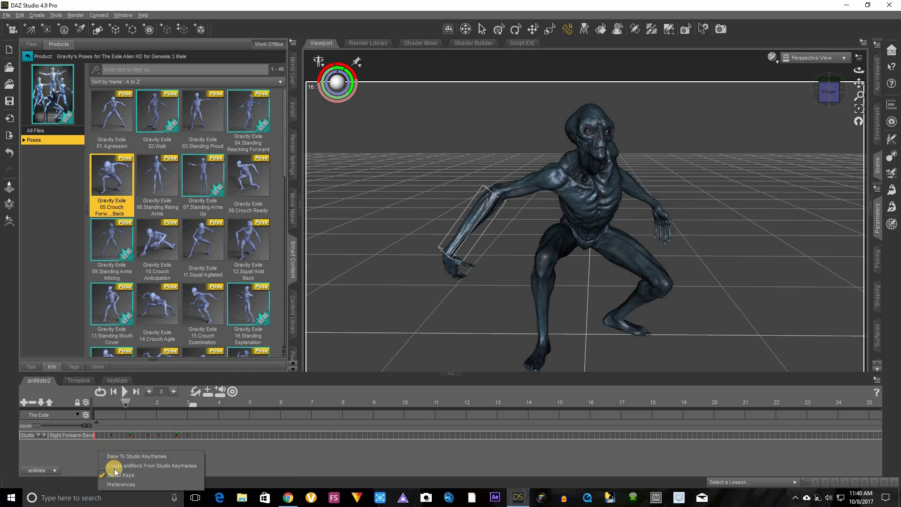
{"action": "left_click", "coordinate": [174, 467]}
{"action": "left_click", "coordinate": [392, 227]}
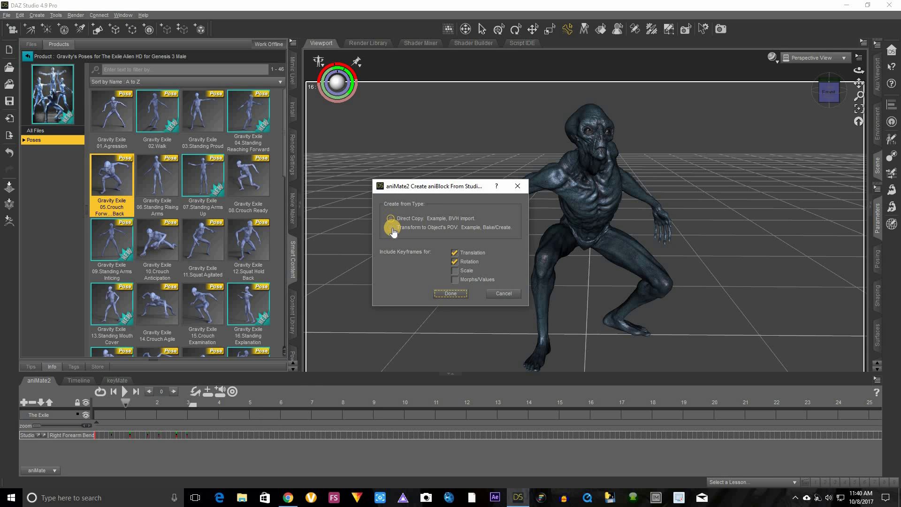
{"action": "left_click", "coordinate": [455, 272]}
{"action": "left_click", "coordinate": [454, 281]}
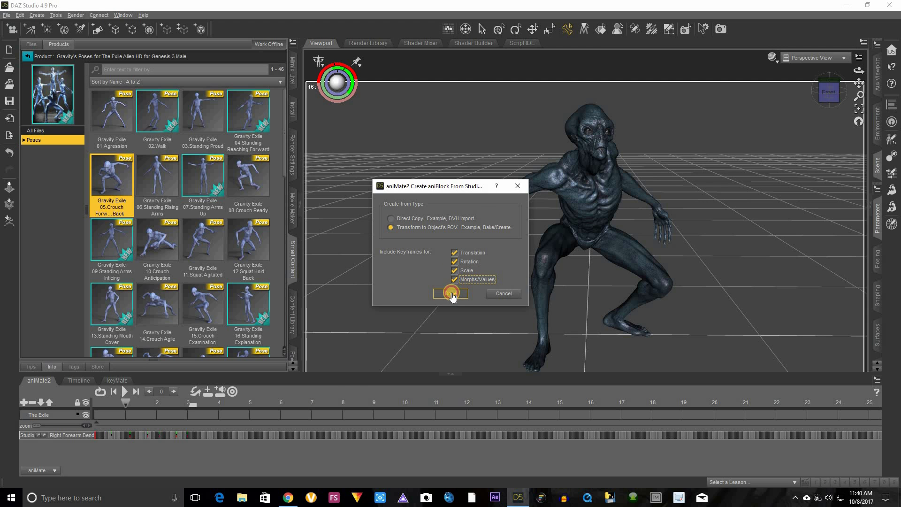
{"action": "left_click", "coordinate": [451, 294]}
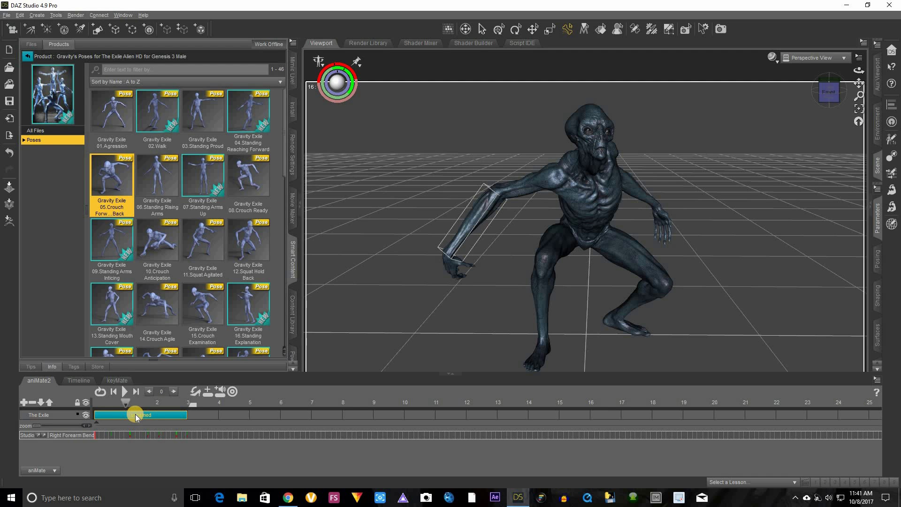
- Rename the Unnamed aniBlock on The Exile's track to 'look around'
{"action": "right_click", "coordinate": [136, 415]}
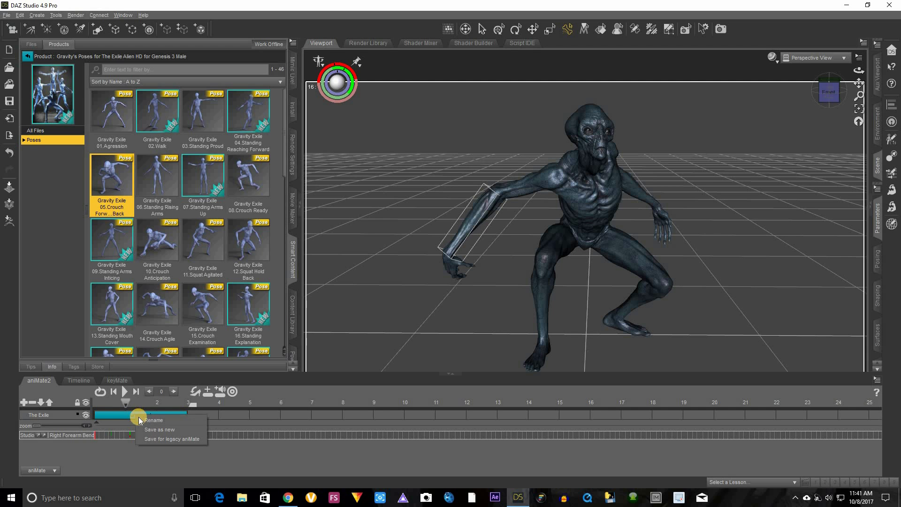
{"action": "left_click", "coordinate": [143, 420]}
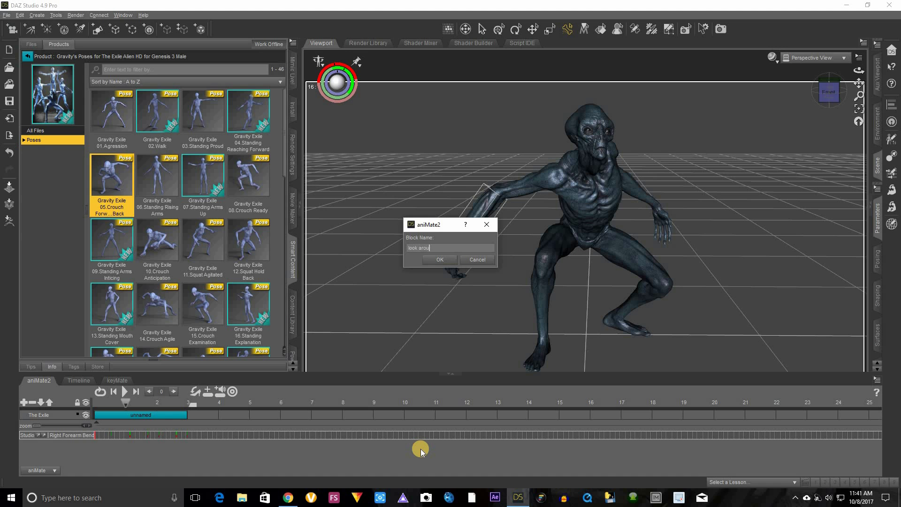
{"action": "left_click", "coordinate": [432, 259]}
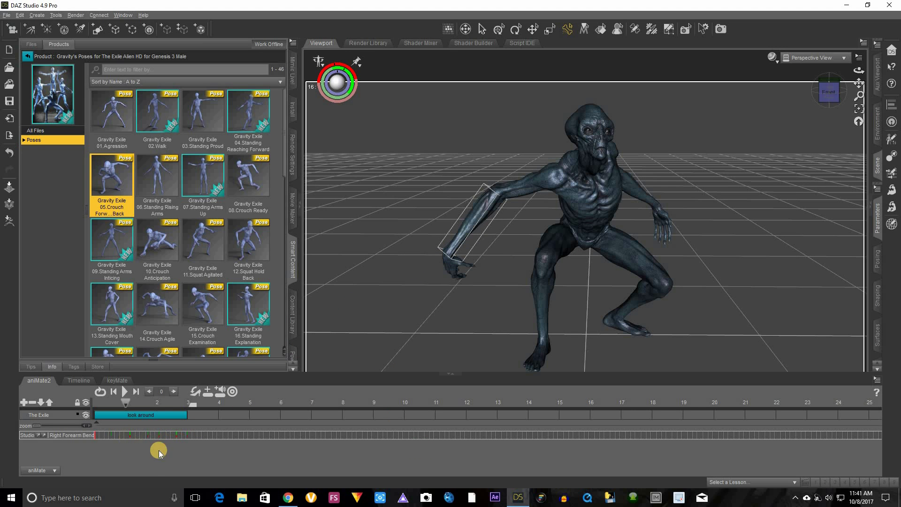
- Select the look around aniBlock on the track and bring up its context menu
{"action": "left_click", "coordinate": [136, 415]}
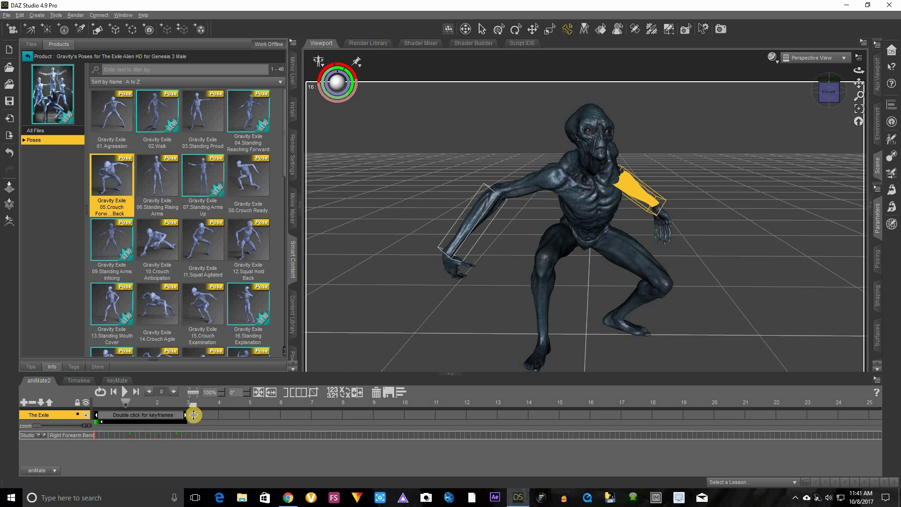
{"action": "left_click", "coordinate": [151, 418]}
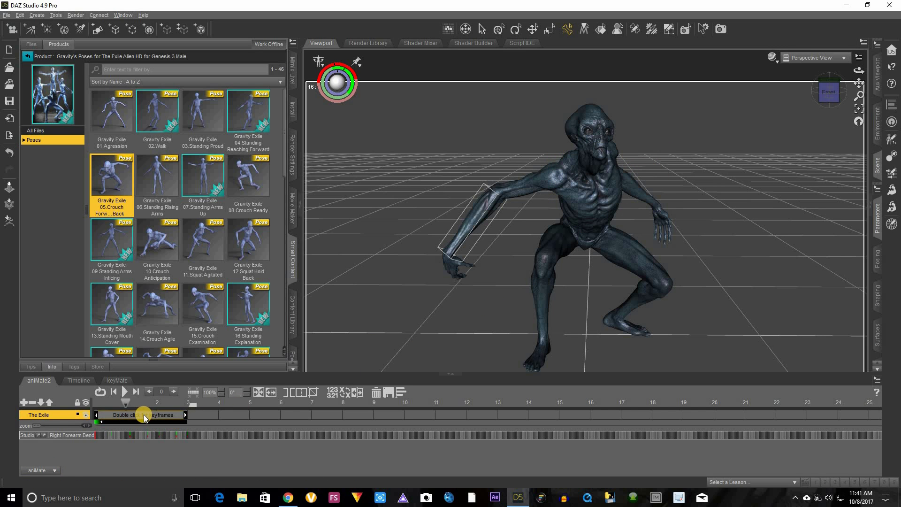
{"action": "right_click", "coordinate": [144, 415]}
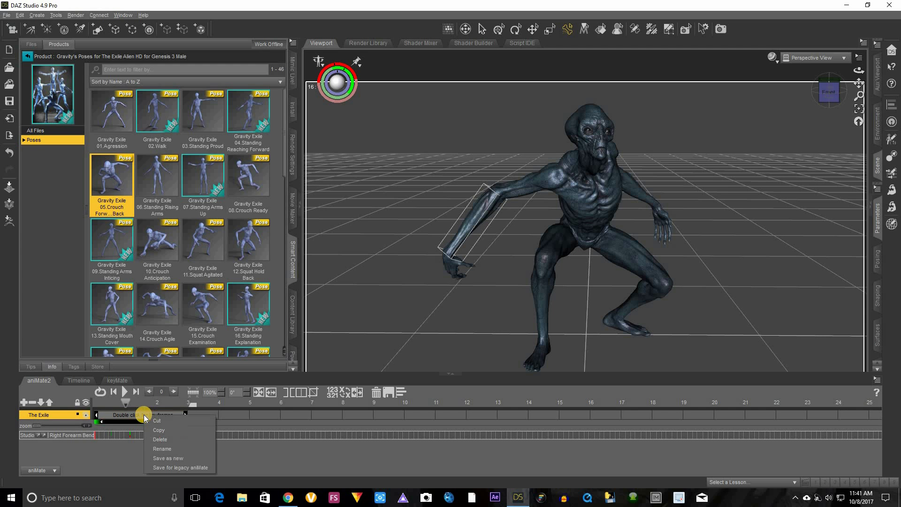
- Choose Save for legacy aniMate and create a new folder 'The Exile' inside aniBlocks
{"action": "left_click", "coordinate": [157, 469]}
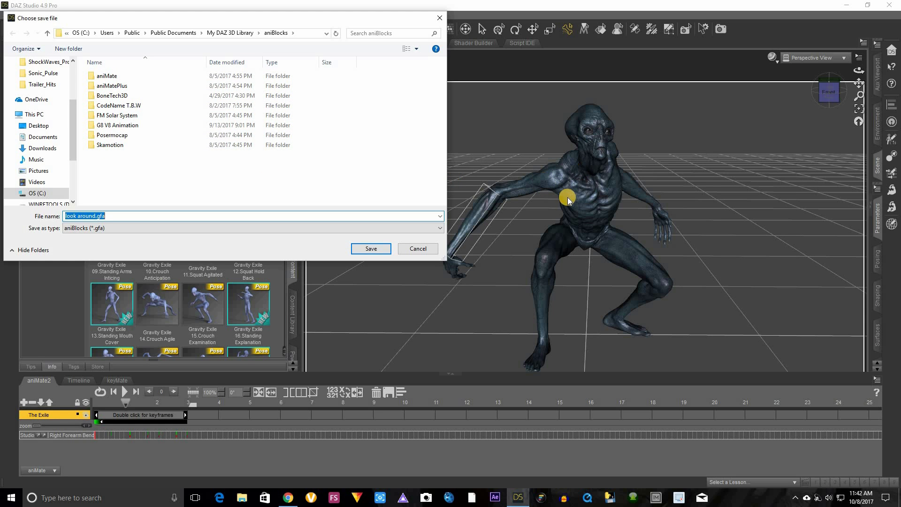
{"action": "right_click", "coordinate": [103, 170]}
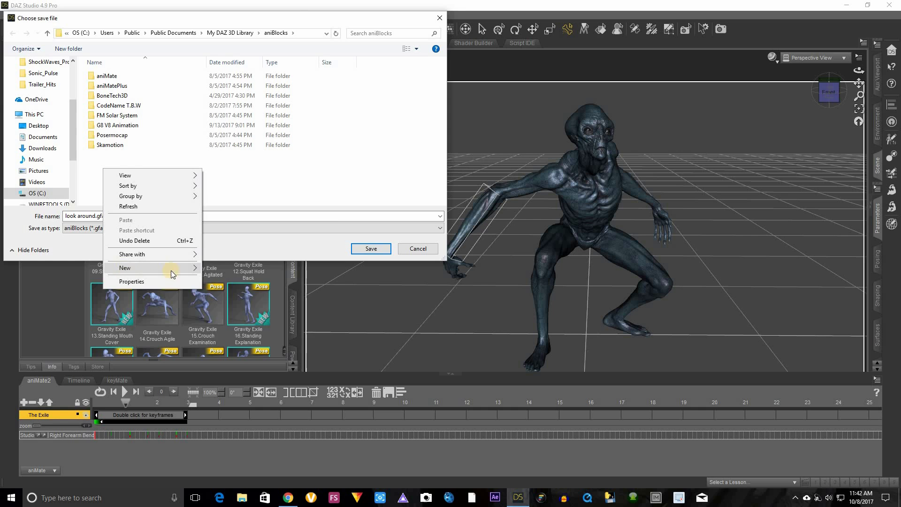
{"action": "mouse_move", "coordinate": [171, 270]}
{"action": "left_click", "coordinate": [256, 269]}
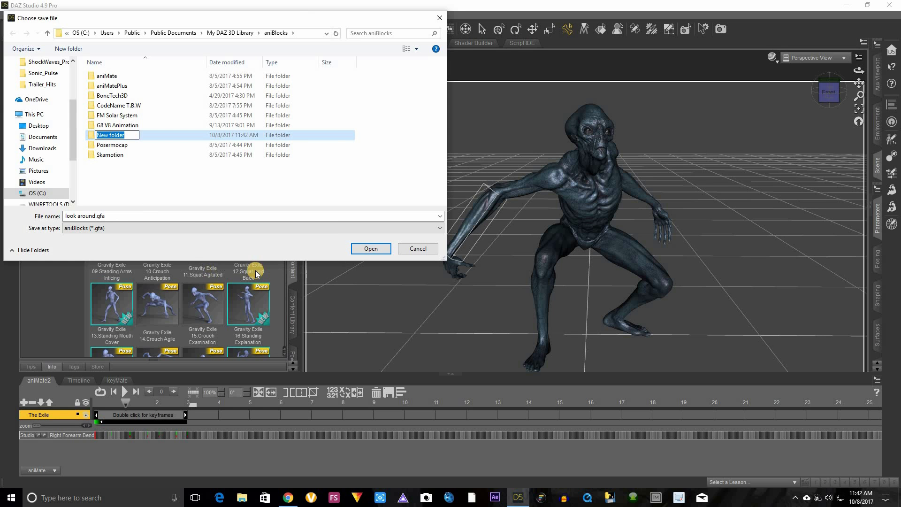
{"action": "type", "text": "The Exile"}
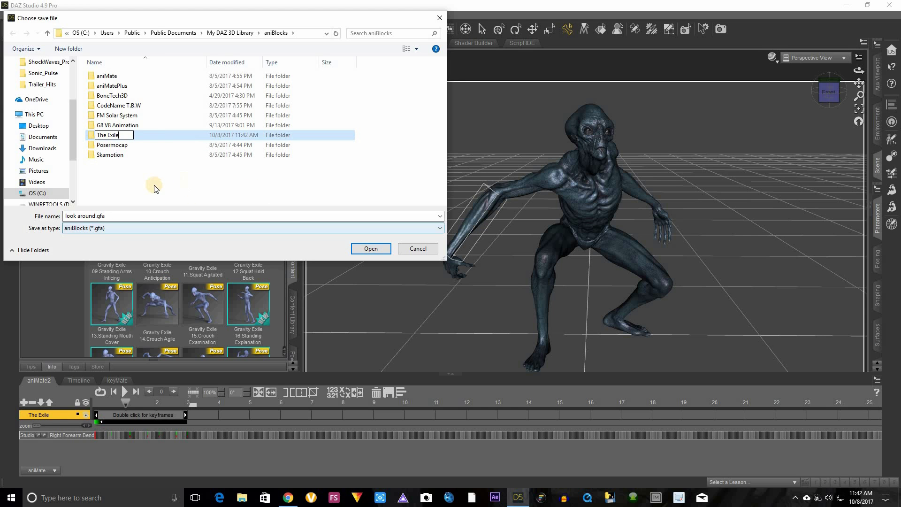
{"action": "left_click", "coordinate": [133, 181]}
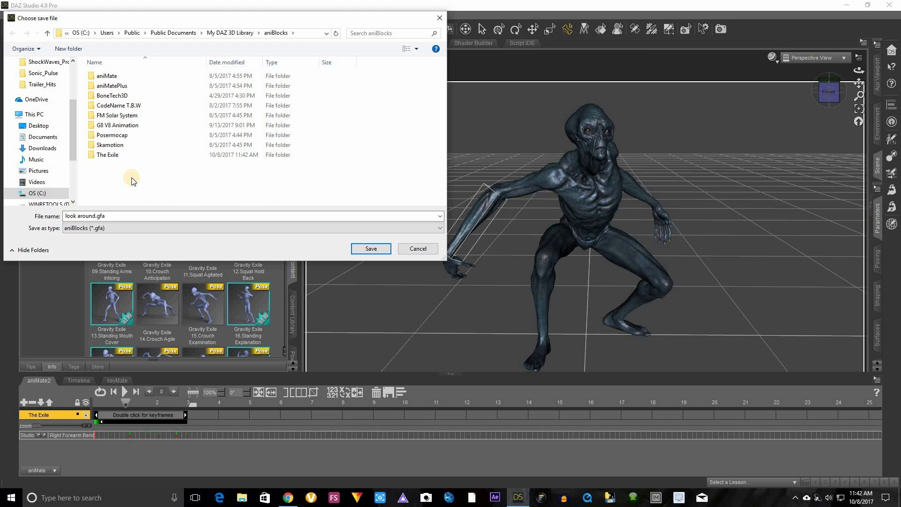
- Save the aniBlock as look around.gfa inside The Exile folder
{"action": "left_click", "coordinate": [110, 155]}
{"action": "double_click", "coordinate": [110, 155]}
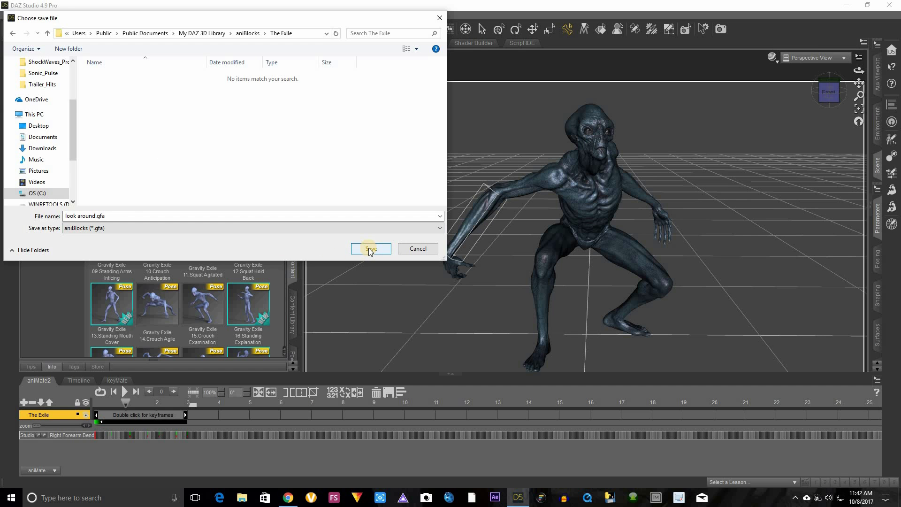
{"action": "left_click", "coordinate": [106, 228]}
{"action": "left_click", "coordinate": [314, 240]}
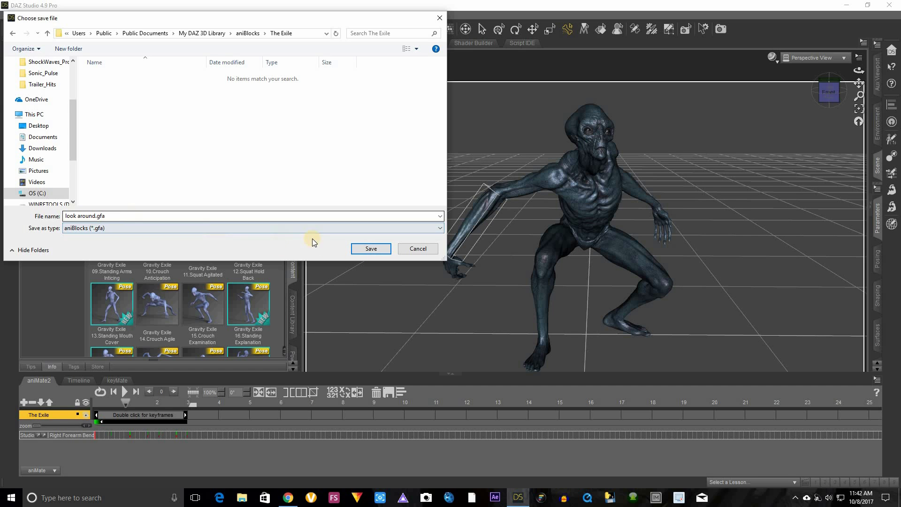
{"action": "left_click", "coordinate": [355, 250]}
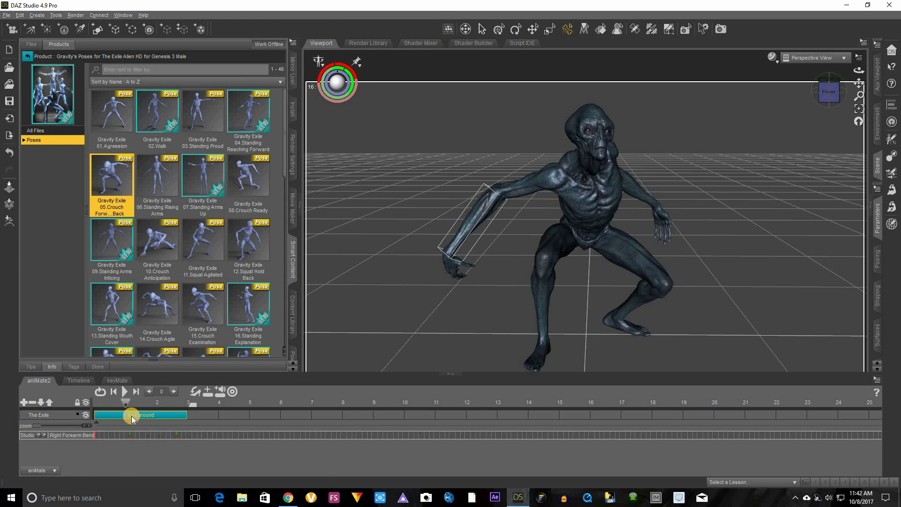
- Remove the look around aniBlock from the track and delete the alien figure
{"action": "left_click", "coordinate": [131, 416]}
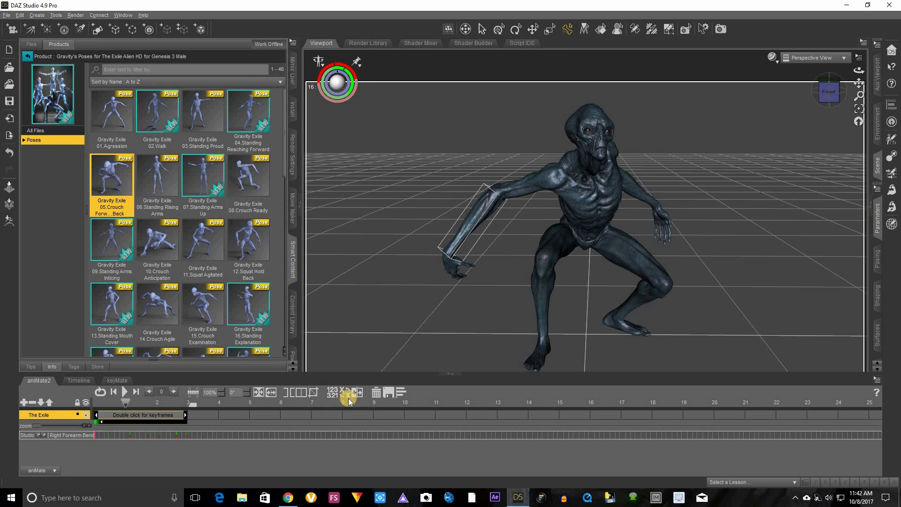
{"action": "left_click", "coordinate": [374, 396]}
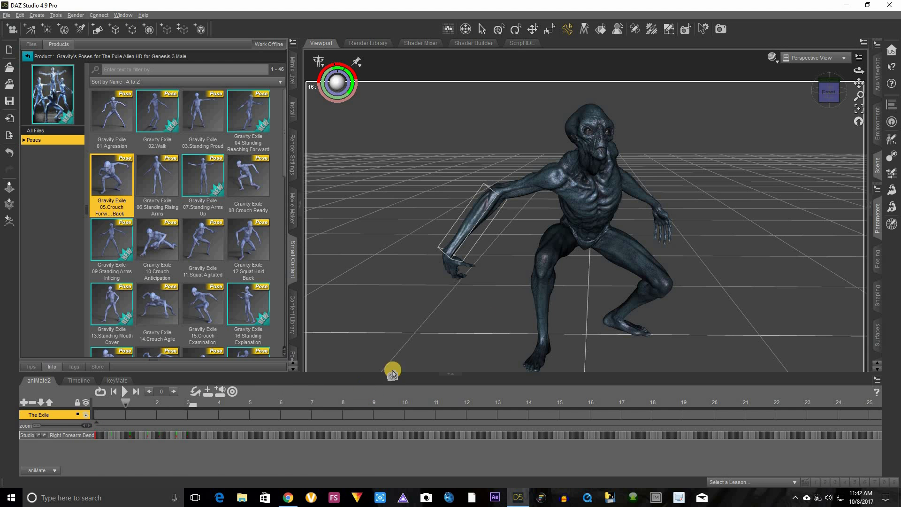
{"action": "left_click", "coordinate": [588, 197]}
{"action": "key", "text": "Delete"}
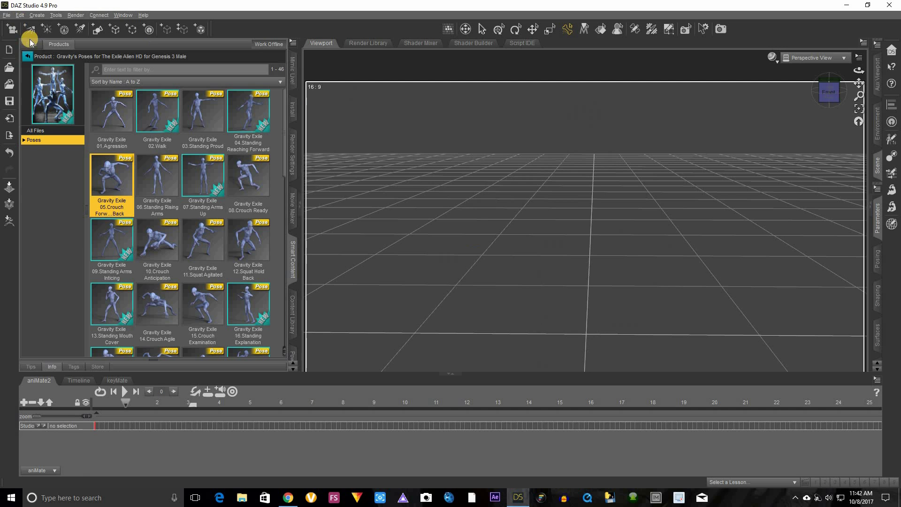
- Load The Exile actor from The Exile Alien HD product into the scene
{"action": "left_click", "coordinate": [27, 57]}
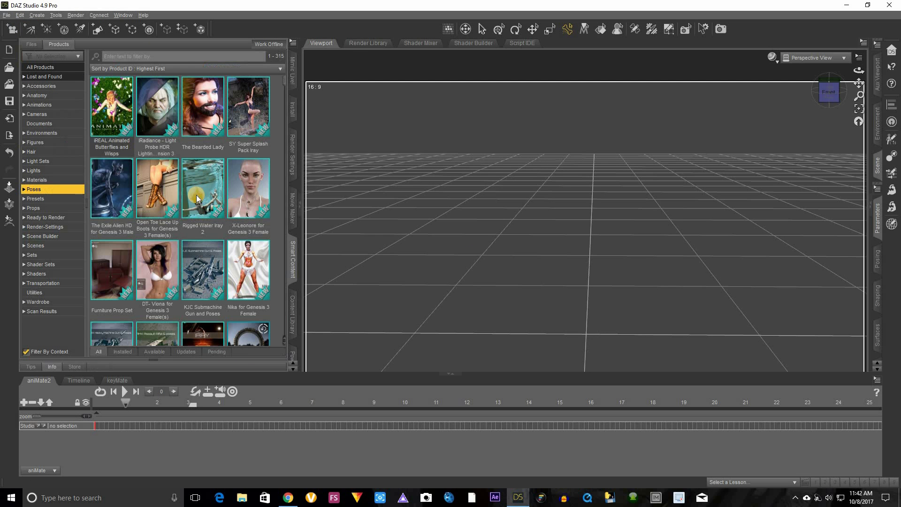
{"action": "double_click", "coordinate": [104, 195]}
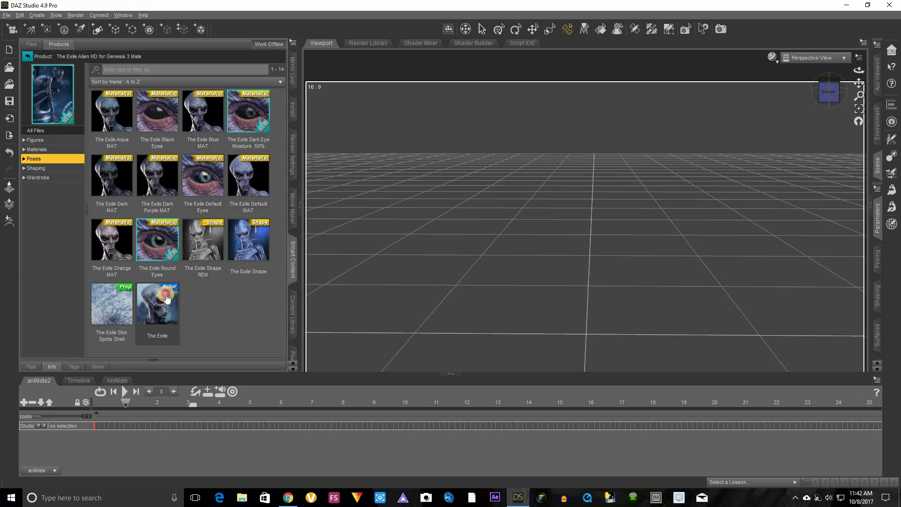
{"action": "left_click", "coordinate": [165, 294]}
{"action": "double_click", "coordinate": [165, 294]}
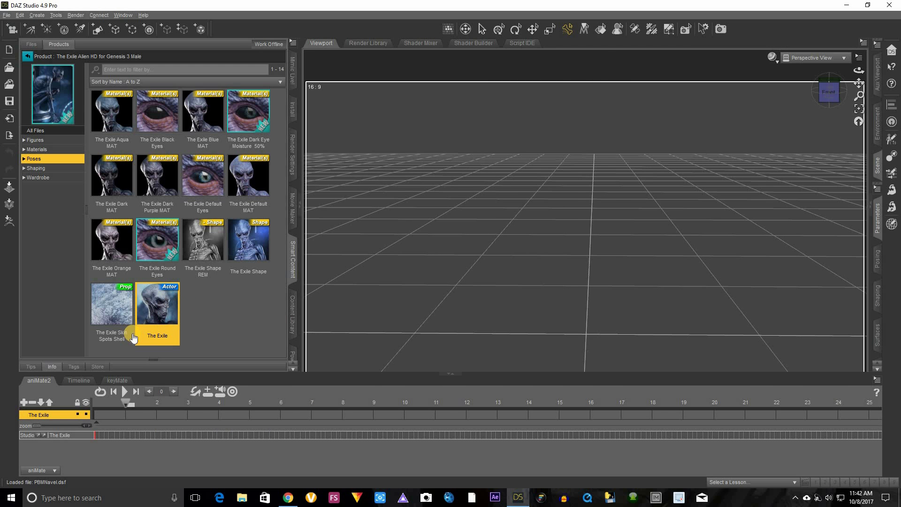
- Frame the fresh Exile and pick the look around aniBlock from The Exile folder
{"action": "left_click", "coordinate": [858, 122]}
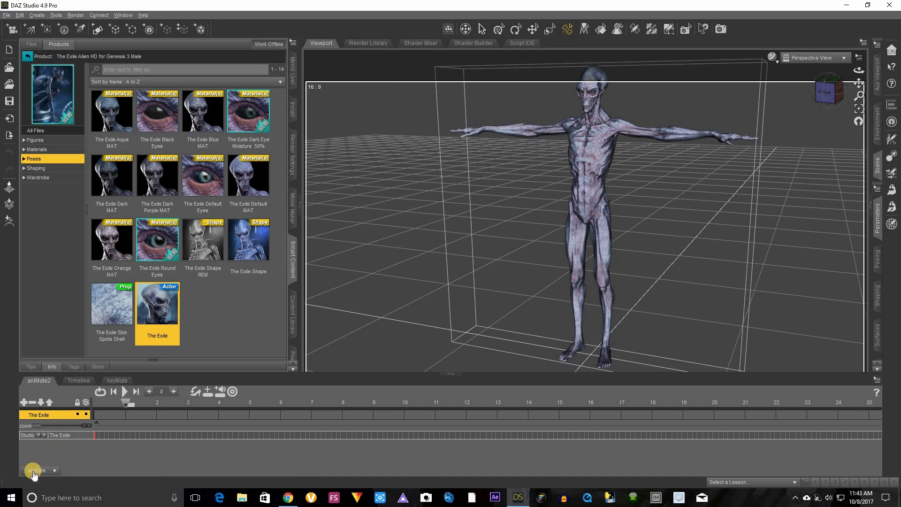
{"action": "left_click", "coordinate": [39, 473]}
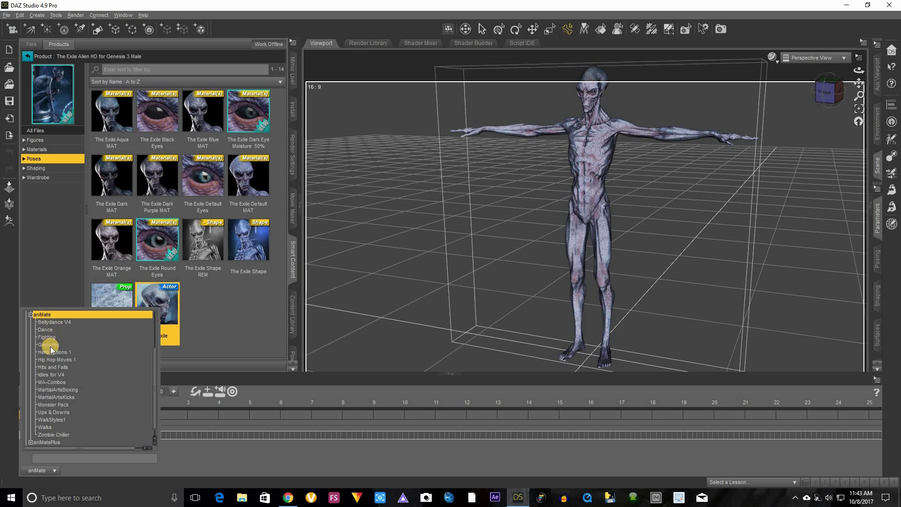
{"action": "scroll", "coordinate": [46, 443], "scroll_direction": "down", "scroll_amount": 1}
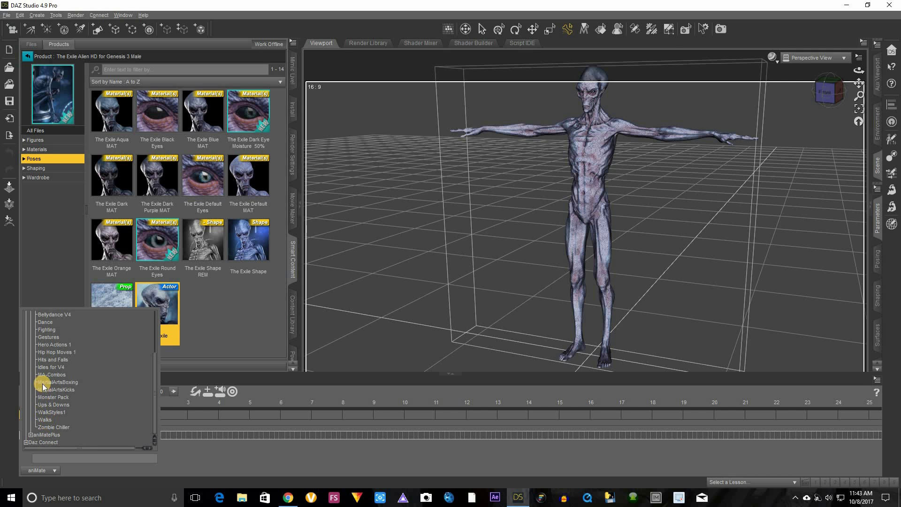
{"action": "scroll", "coordinate": [43, 333], "scroll_direction": "up", "scroll_amount": 3}
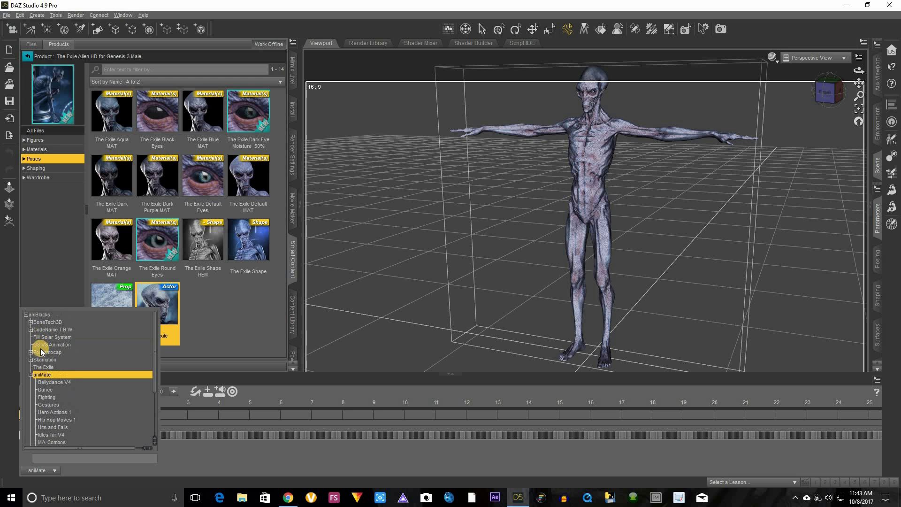
{"action": "left_click", "coordinate": [46, 367]}
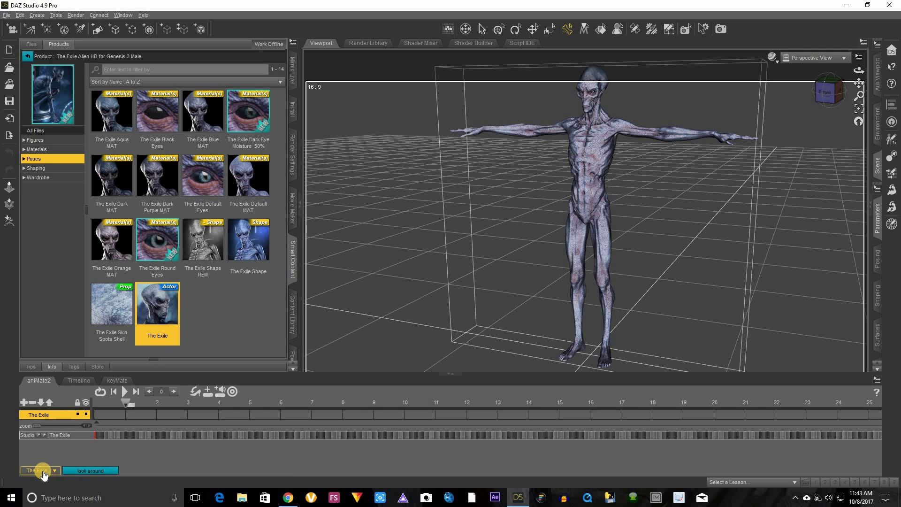
{"action": "left_click", "coordinate": [91, 471]}
- Place look around on The Exile's track at frame 0, preview the crouch from eye level
{"action": "left_click_drag", "start_coordinate": [91, 469], "coordinate": [141, 415]}
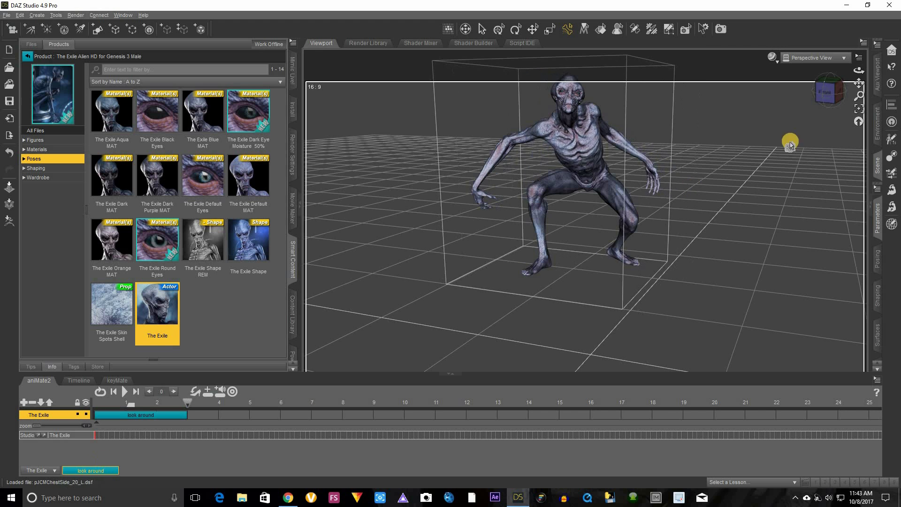
{"action": "mouse_move", "coordinate": [454, 237]}
{"action": "left_mouse_down"}
{"action": "mouse_move", "coordinate": [445, 248]}
{"action": "mouse_move", "coordinate": [449, 237]}
{"action": "left_mouse_up"}
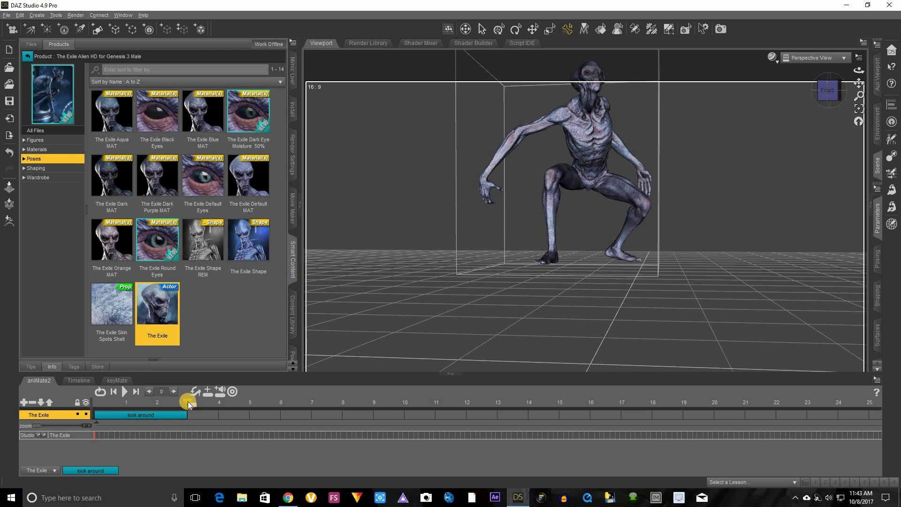
{"action": "left_click_drag", "start_coordinate": [189, 402], "coordinate": [146, 402]}
{"action": "left_click", "coordinate": [86, 403]}
{"action": "left_click", "coordinate": [99, 402]}
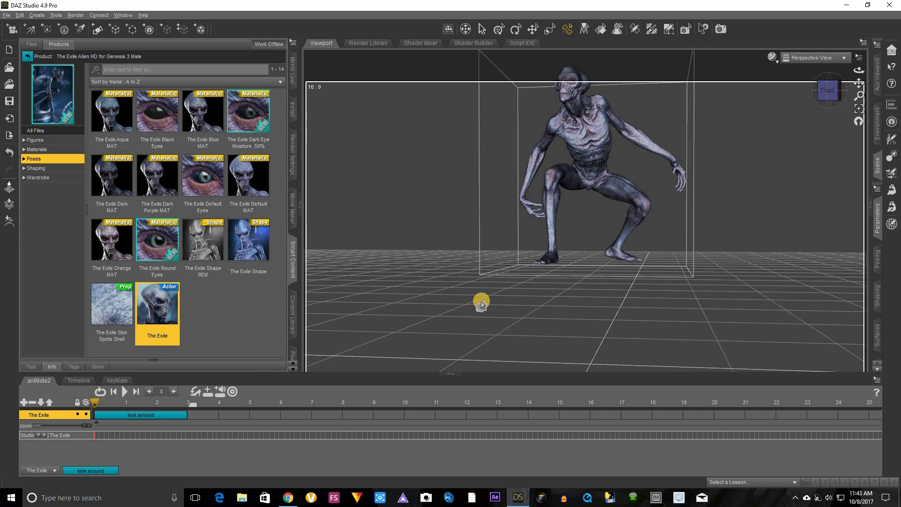
{"action": "left_click", "coordinate": [622, 262]}
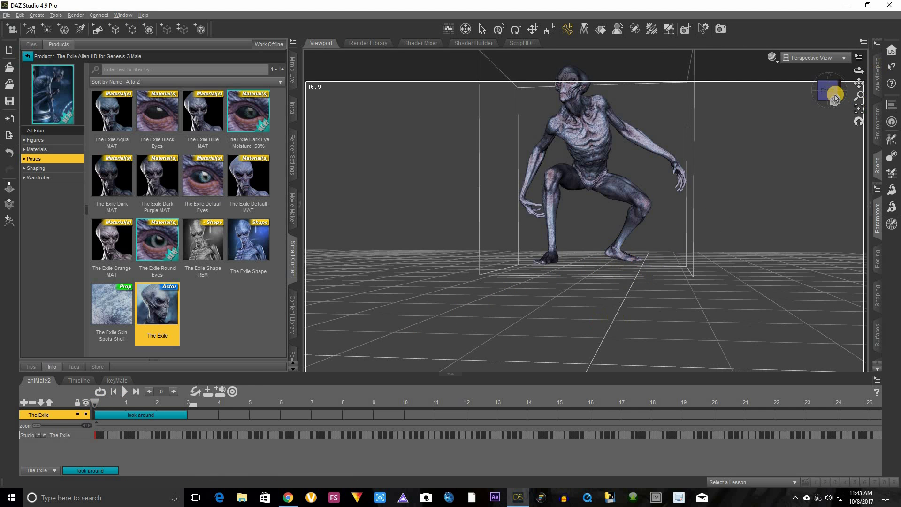
{"action": "left_click_drag", "start_coordinate": [450, 235], "coordinate": [63, 400]}
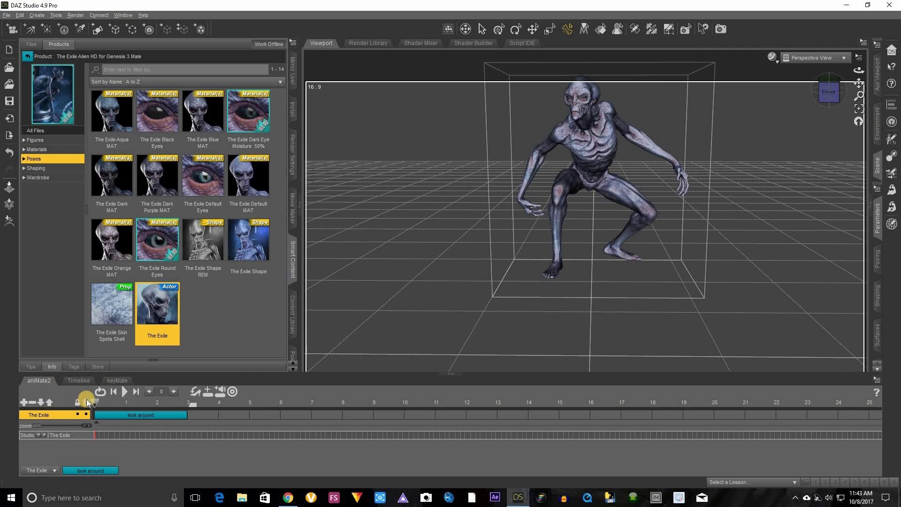
- Drop the crouching Exile onto the floor with Edit > Figure > Move To Floor
{"action": "left_click", "coordinate": [19, 15]}
{"action": "mouse_move", "coordinate": [41, 99]}
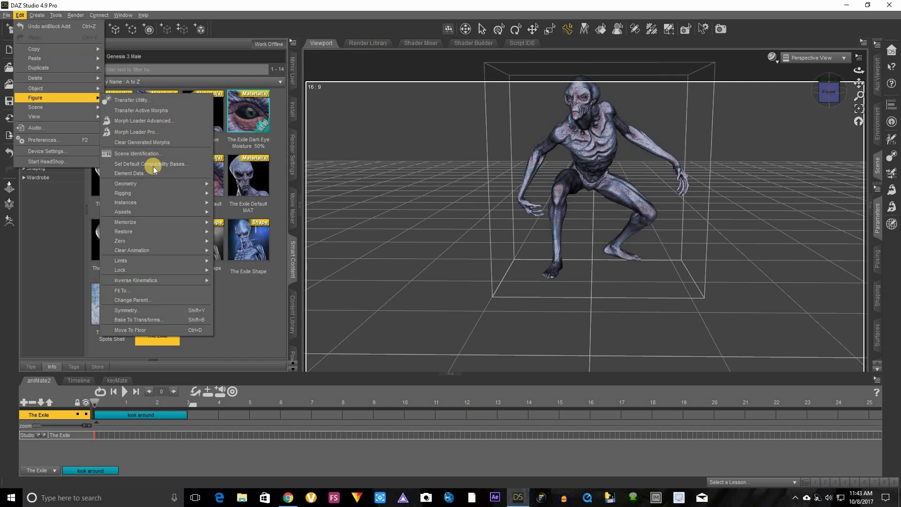
{"action": "left_click", "coordinate": [141, 330]}
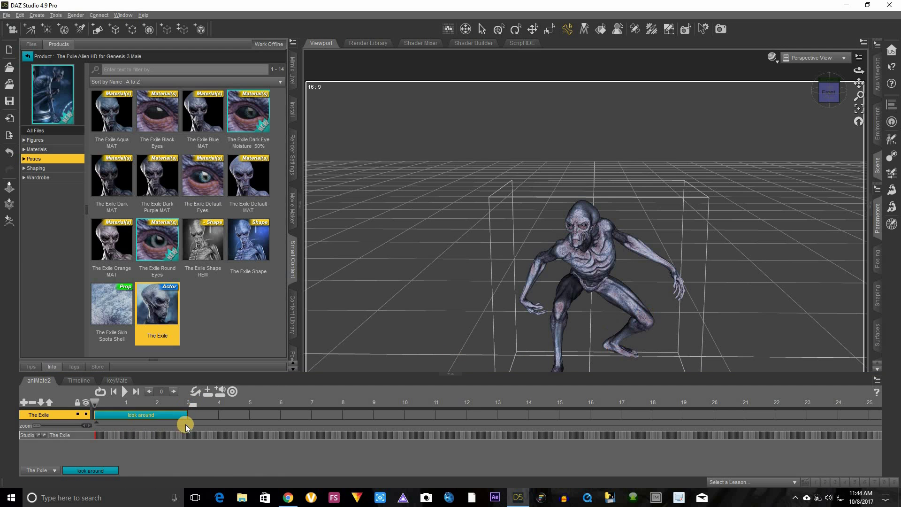
- Save the clip as new into The Exile folder, replacing the existing look around.gfa
{"action": "right_click", "coordinate": [133, 414]}
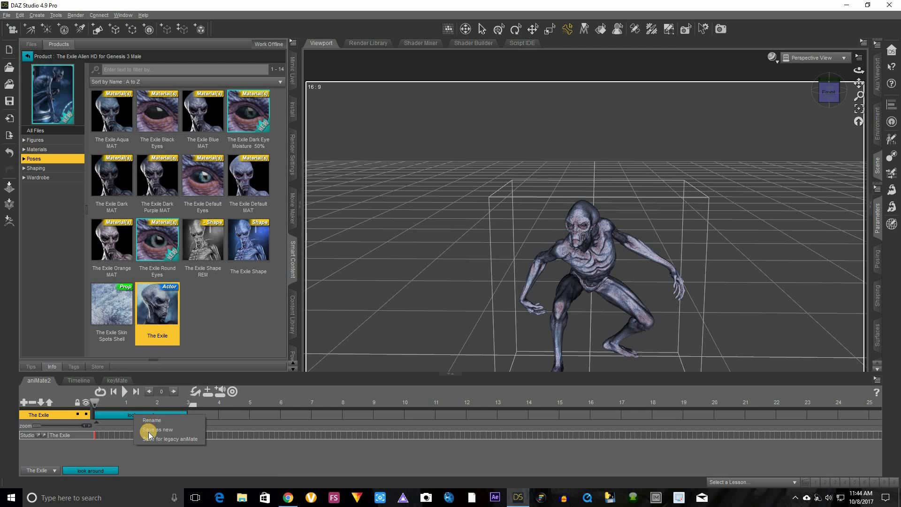
{"action": "left_click", "coordinate": [148, 431]}
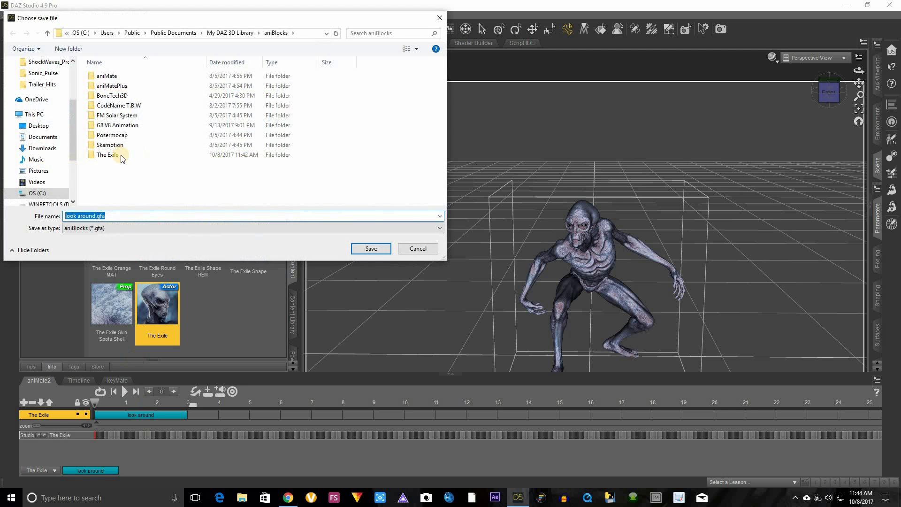
{"action": "left_click", "coordinate": [112, 156]}
{"action": "double_click", "coordinate": [111, 156]}
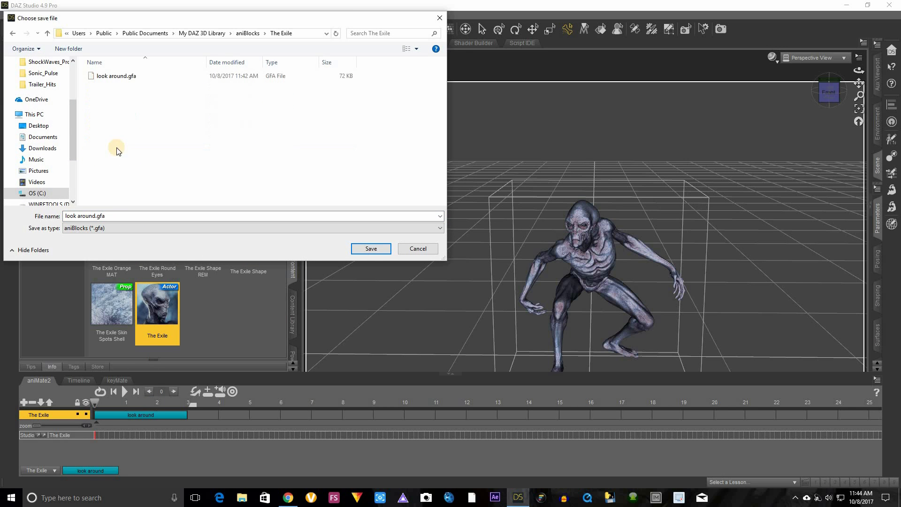
{"action": "left_click", "coordinate": [370, 248]}
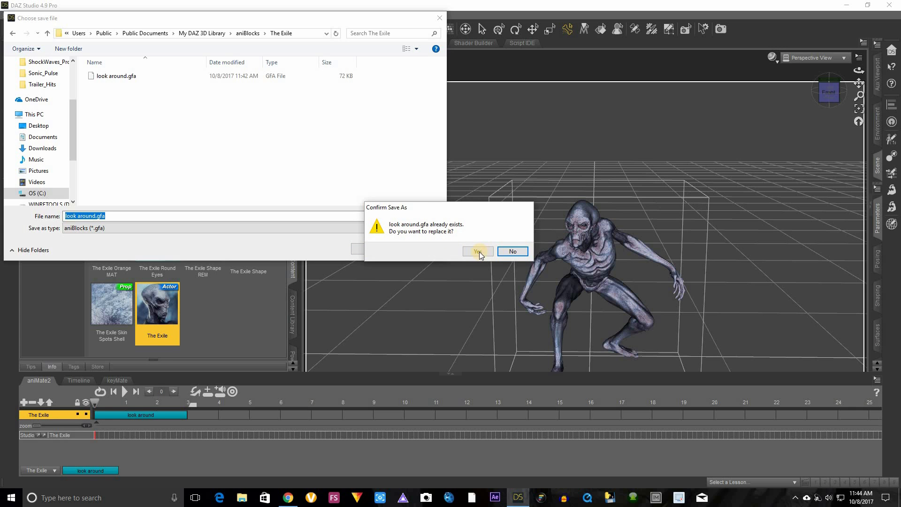
{"action": "left_click", "coordinate": [477, 252]}
- Remove the old look around clip from The Exile's track and reframe the figure
{"action": "left_click", "coordinate": [159, 415]}
{"action": "left_click", "coordinate": [342, 392]}
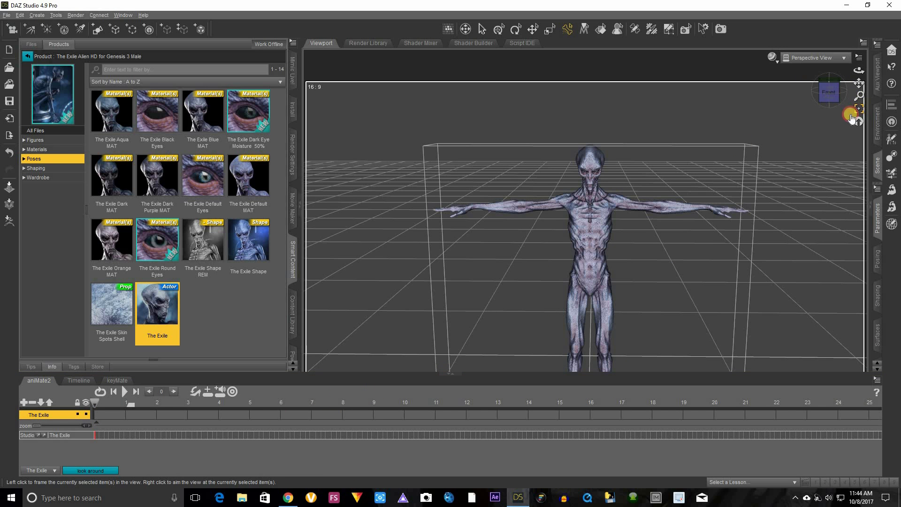
{"action": "left_click_drag", "start_coordinate": [852, 111], "coordinate": [848, 93]}
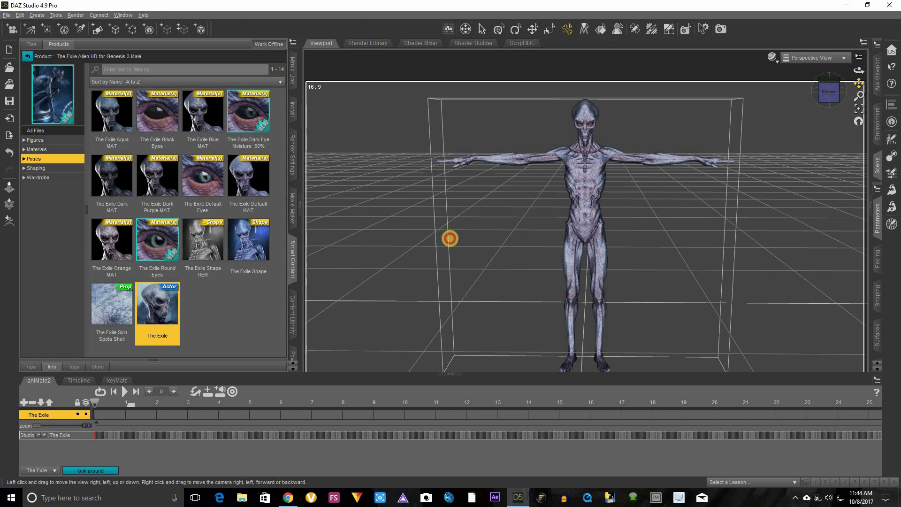
{"action": "scroll", "coordinate": [450, 234], "scroll_direction": "up", "scroll_amount": 1}
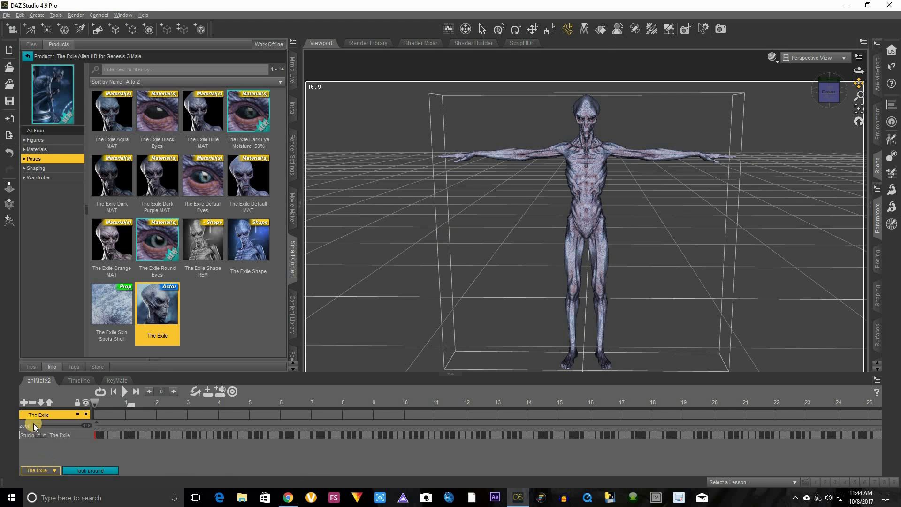
- Add the re-saved look around aniBlock from The Exile folder and switch to Front view
{"action": "left_click", "coordinate": [50, 471]}
{"action": "left_click", "coordinate": [43, 360]}
{"action": "left_click", "coordinate": [37, 470]}
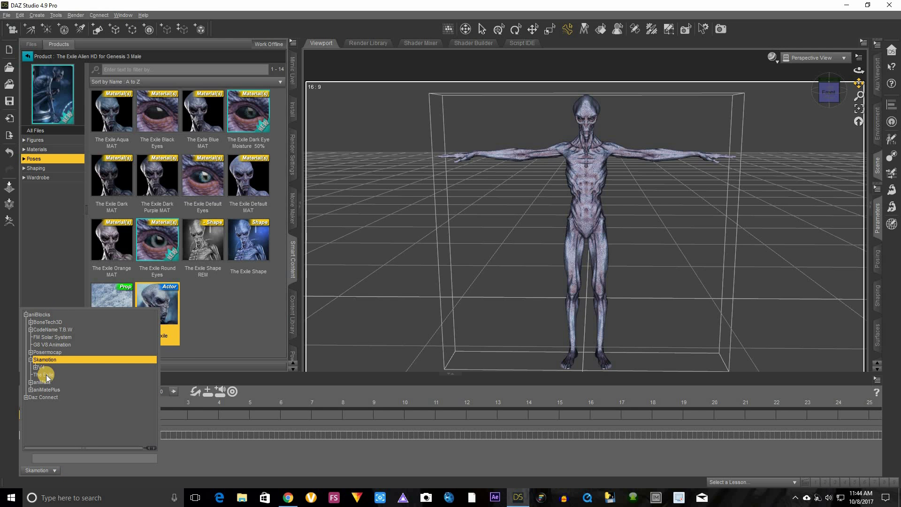
{"action": "left_click", "coordinate": [46, 405]}
{"action": "double_click", "coordinate": [73, 470]}
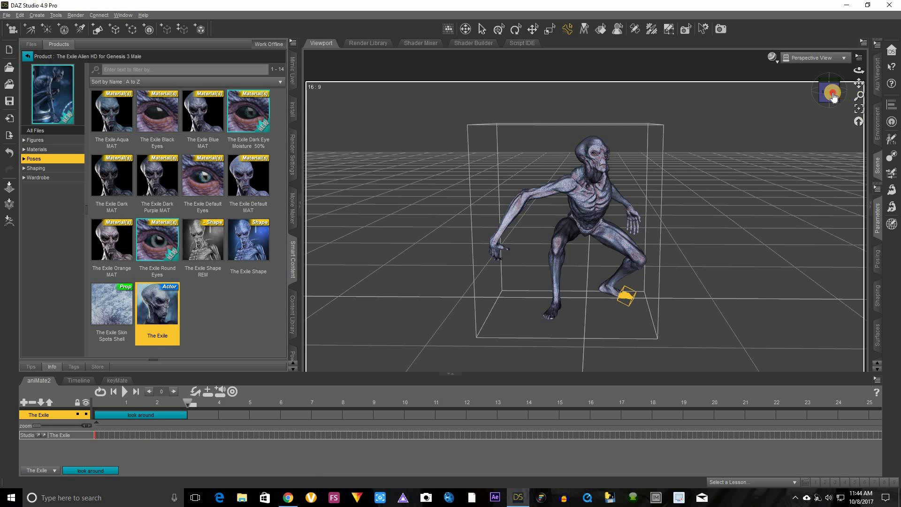
{"action": "key", "text": "ctrl+3"}
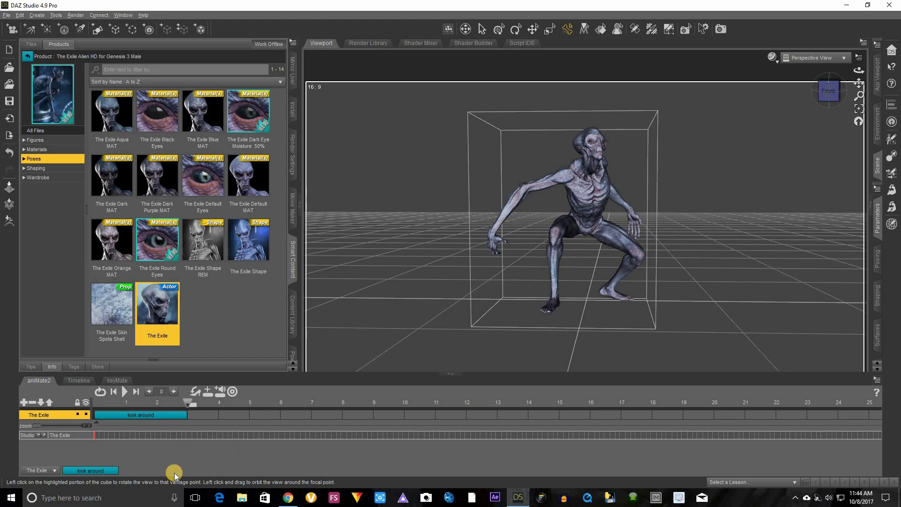
- Play back the re-saved look around aniBlock on The Exile's aniMate2 track
{"action": "left_click", "coordinate": [126, 391]}
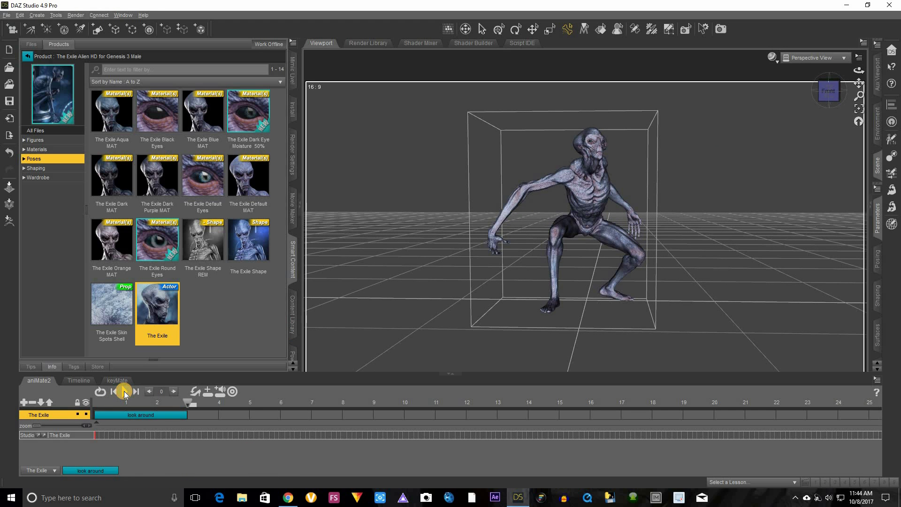